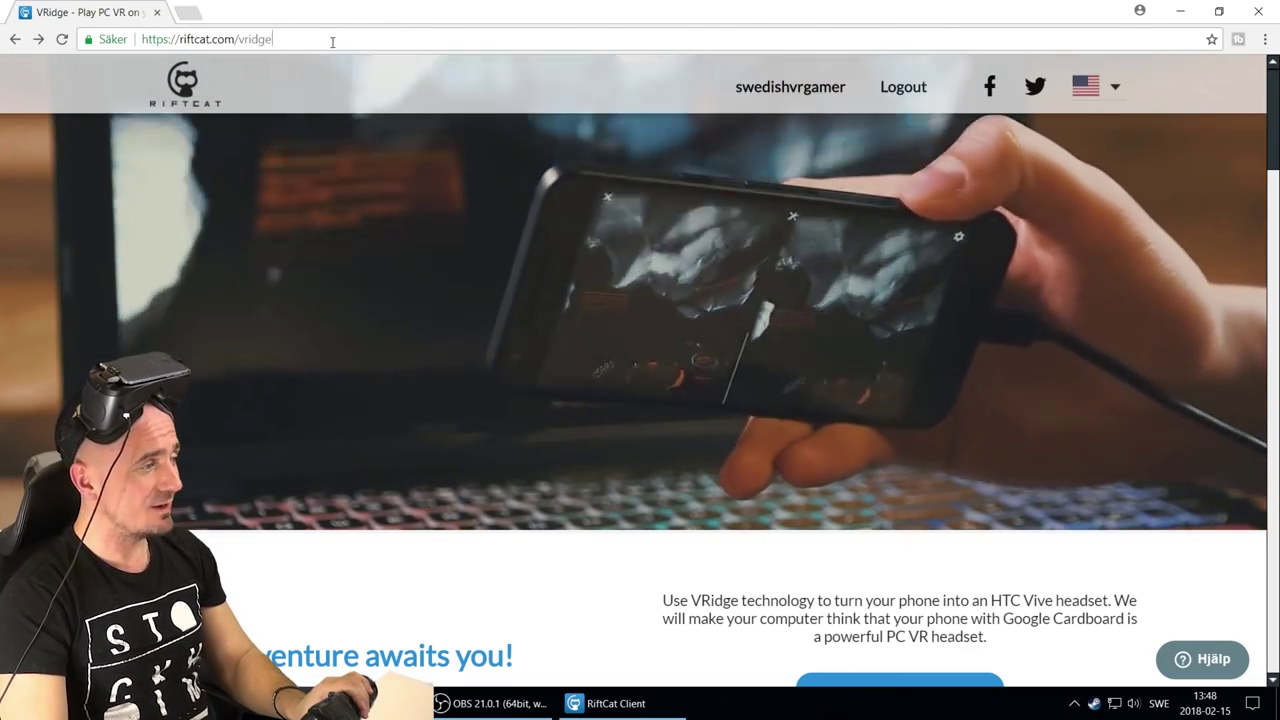
# Minimize the web browser and connect the RiftCat Client to the SM-G955F phone over WiFi
pyautogui.moveTo(268, 40); pyautogui.dragTo(224, 40)
pyautogui.click(570, 66)
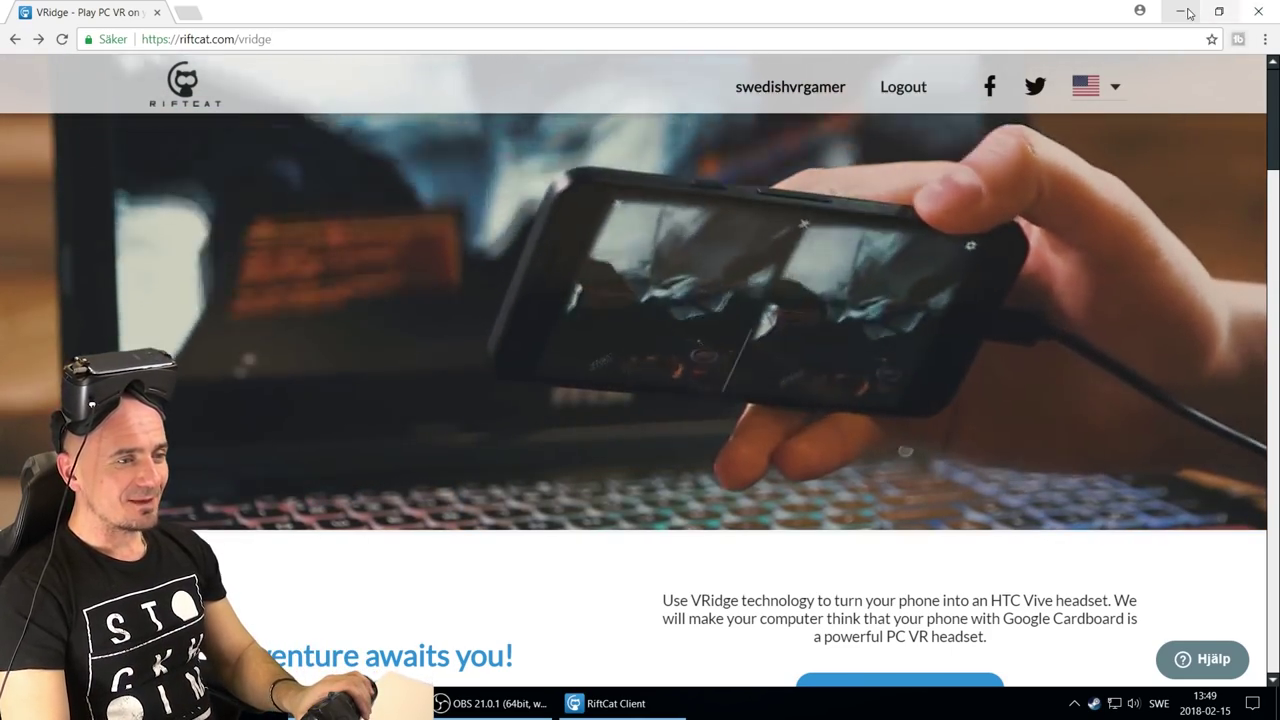
pyautogui.click(1183, 12)
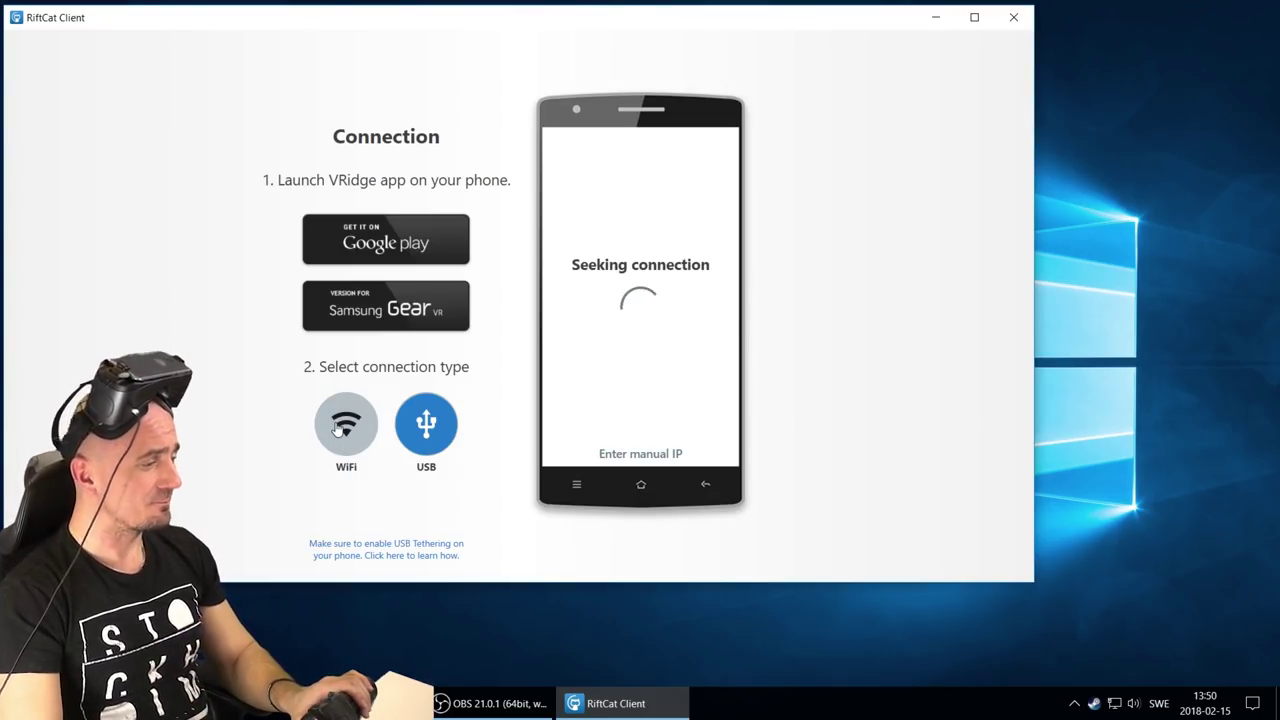
pyautogui.click(338, 428)
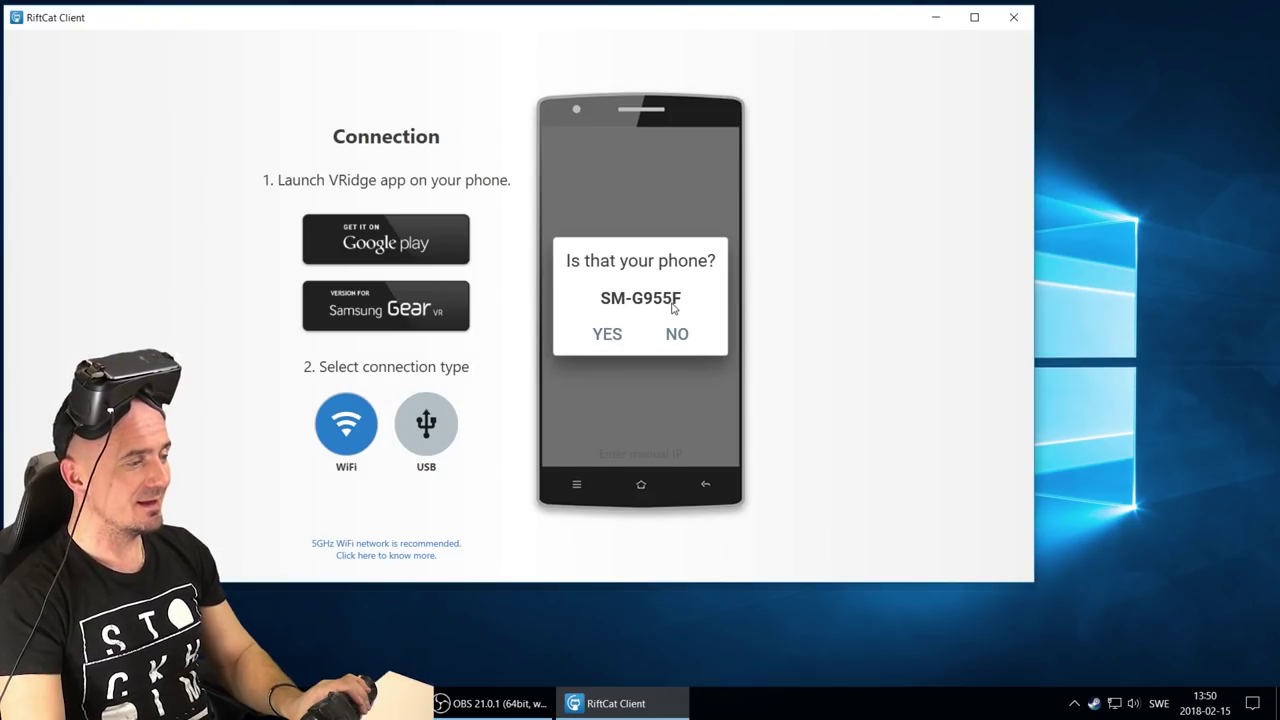
pyautogui.click(611, 336)
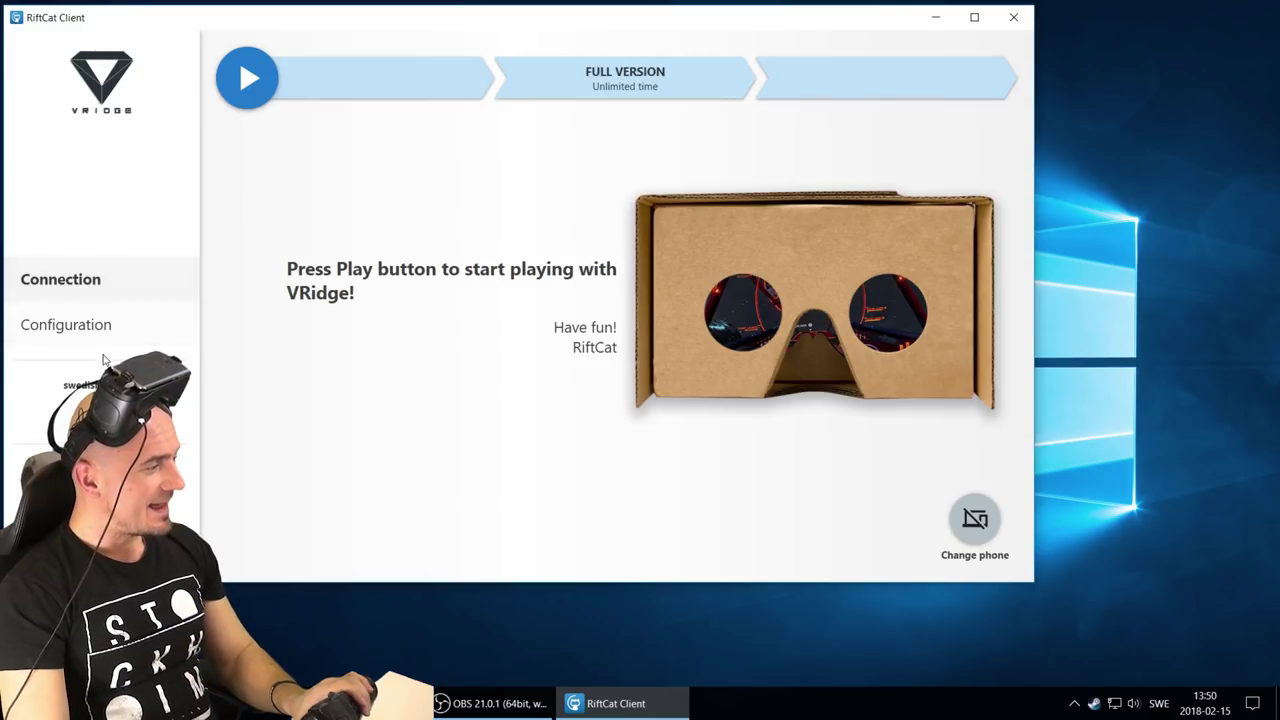
# Open the VRidge settings from the configuration page and set the render scale to 125%
pyautogui.click(81, 330)
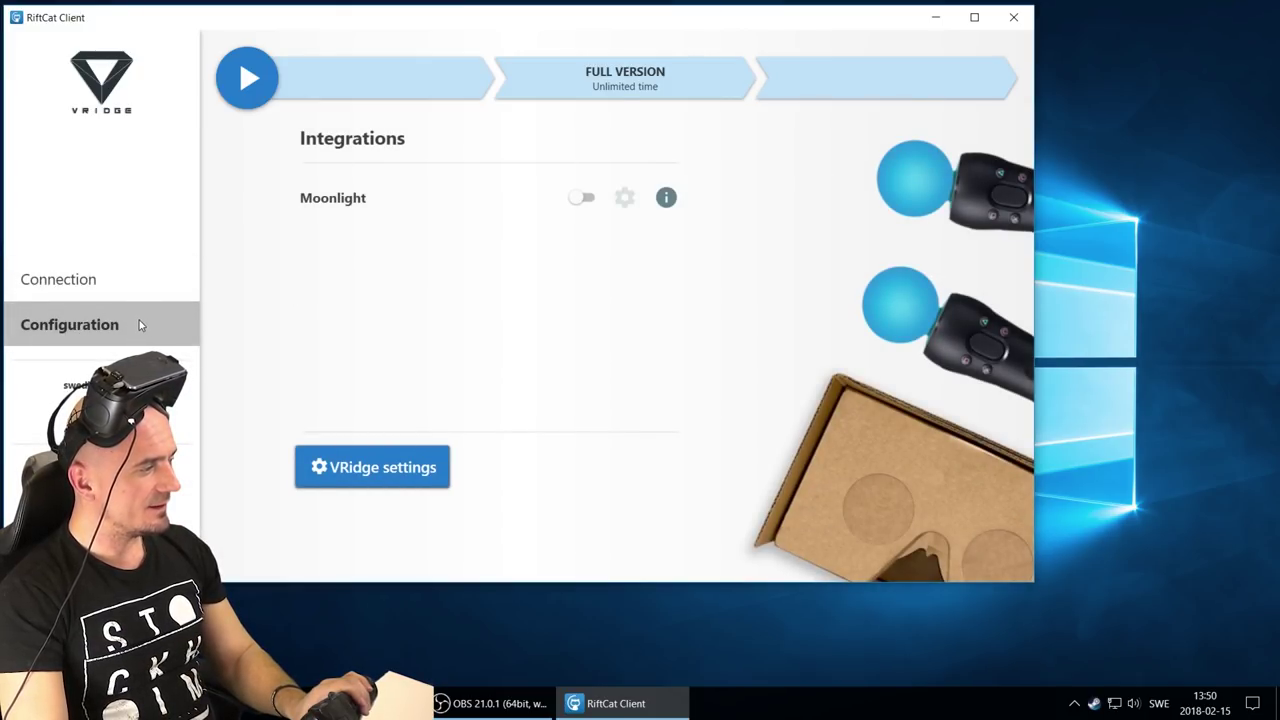
pyautogui.click(362, 462)
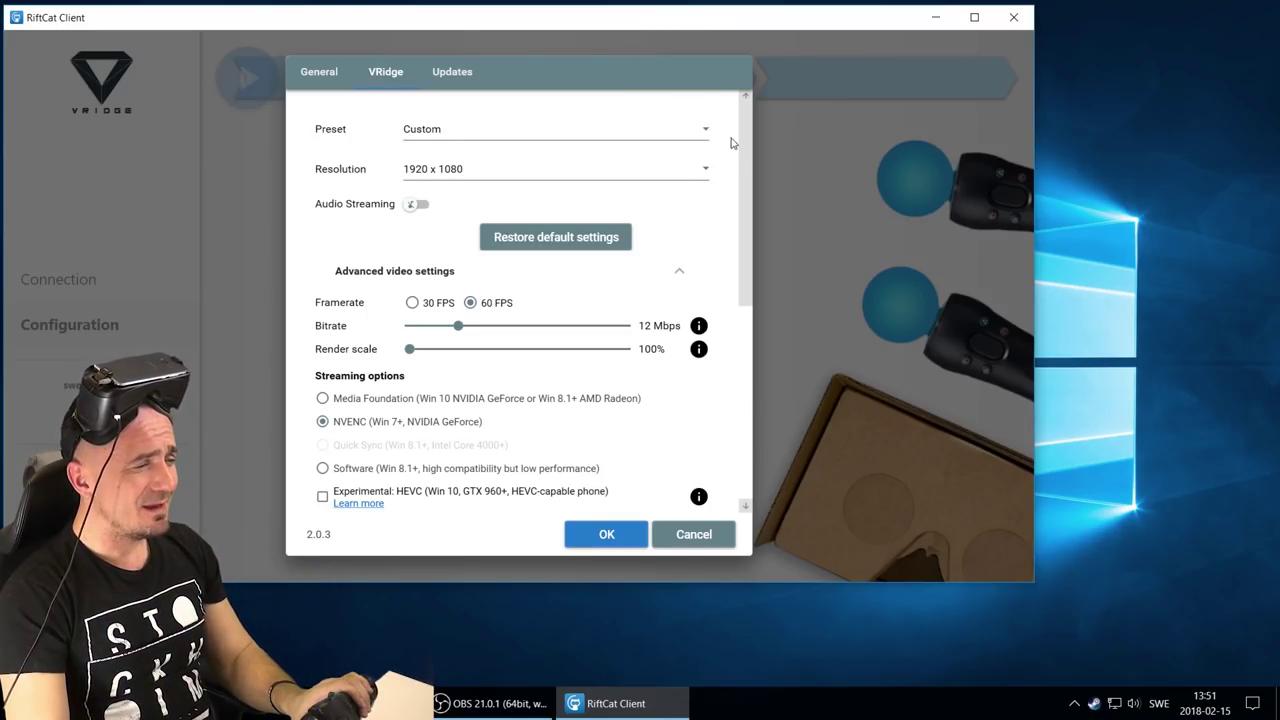
pyautogui.moveTo(749, 165); pyautogui.dragTo(752, 137)
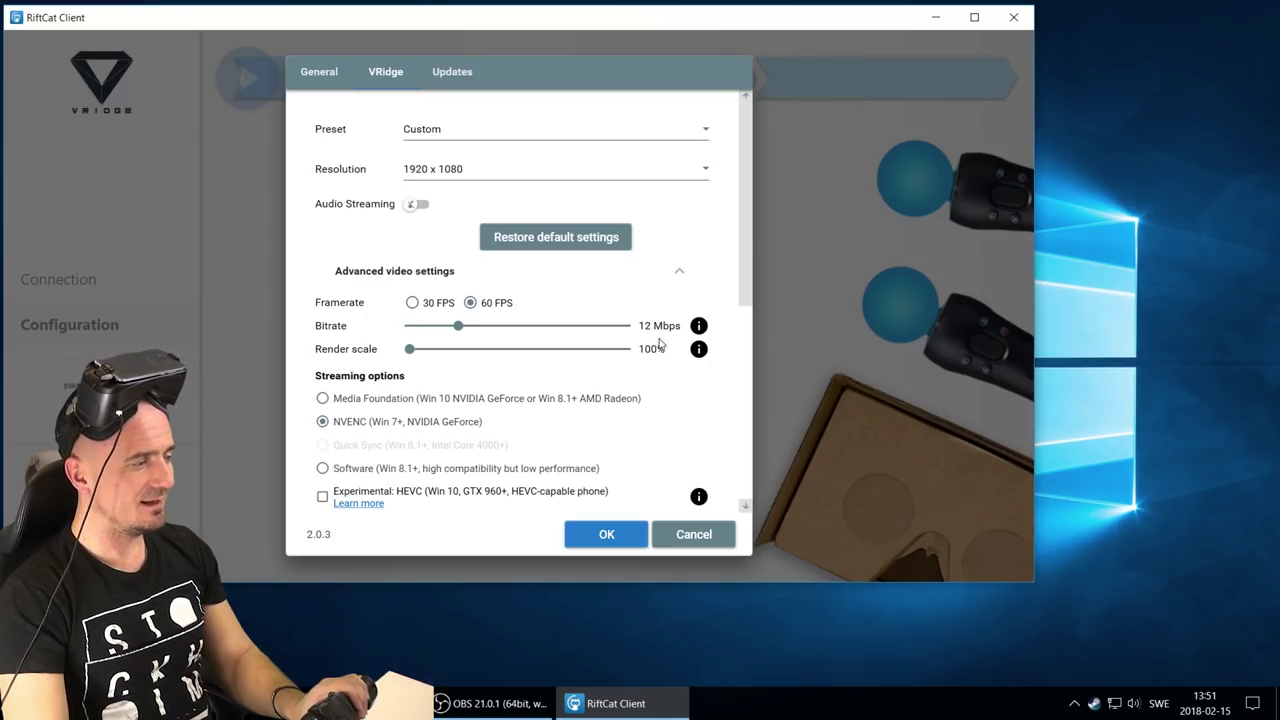
pyautogui.moveTo(411, 354); pyautogui.dragTo(461, 359)
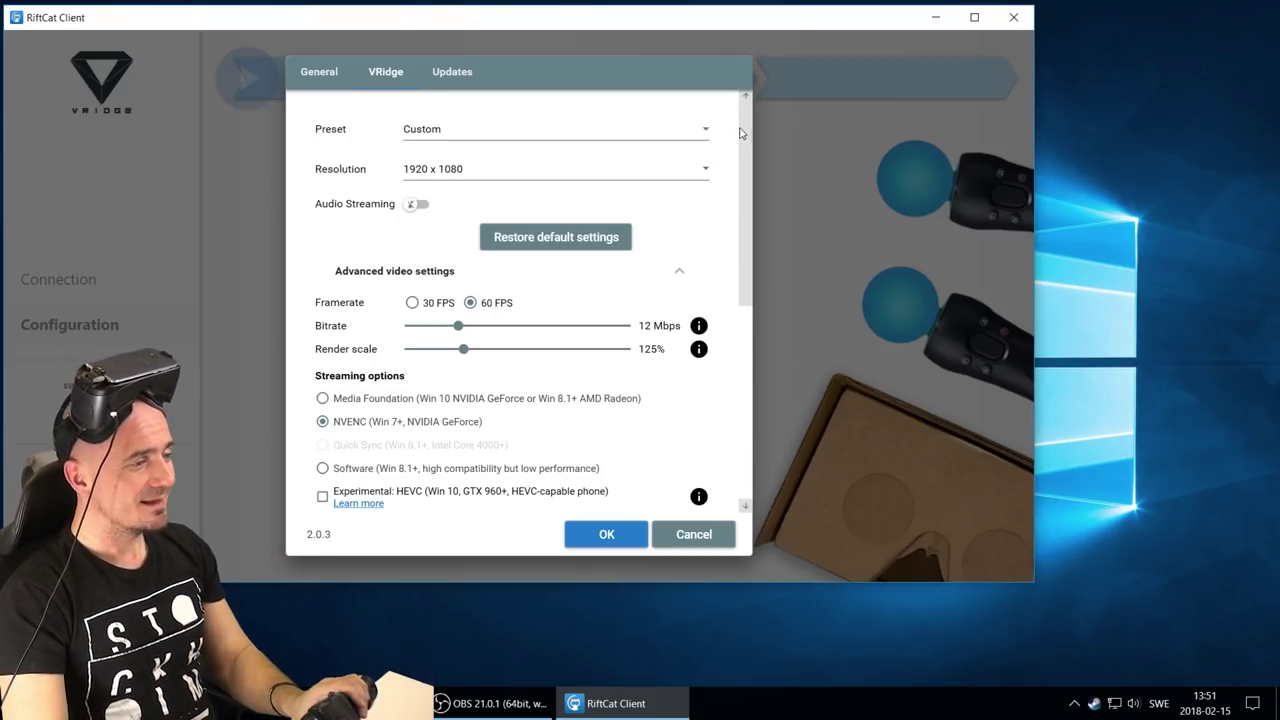
# Try the High preset with the quality set to 6
pyautogui.click(707, 129)
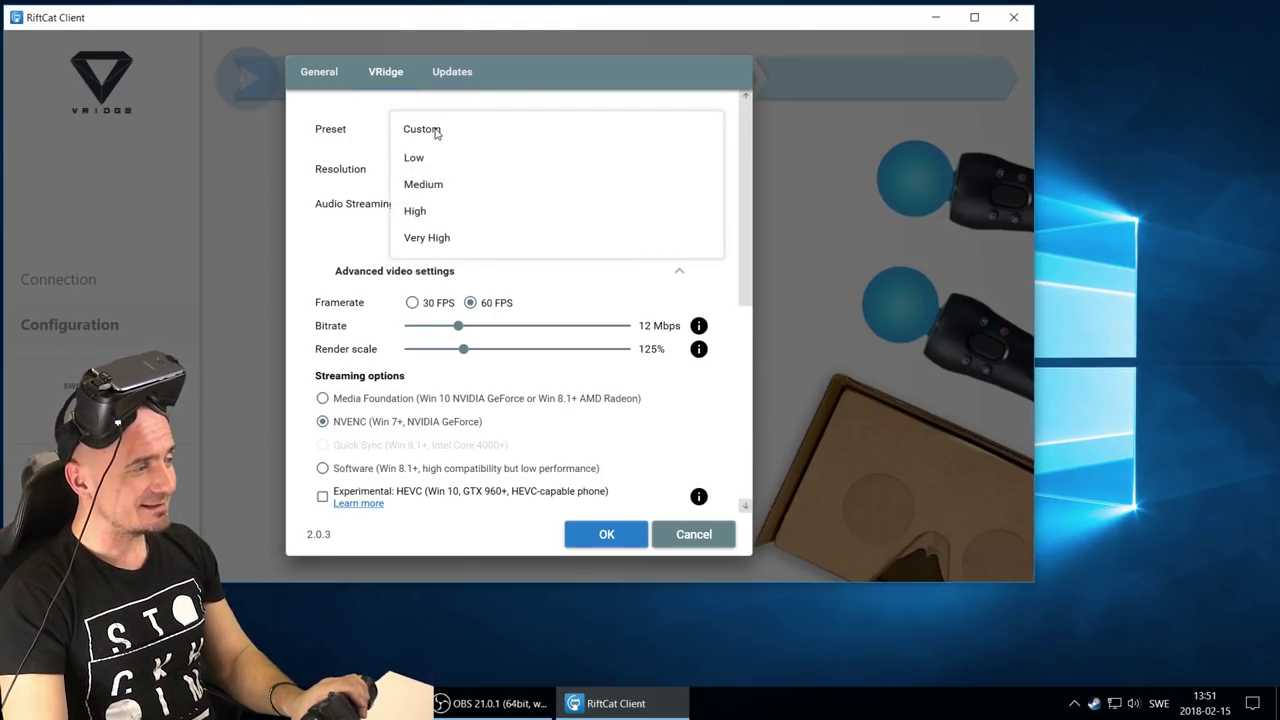
pyautogui.click(449, 216)
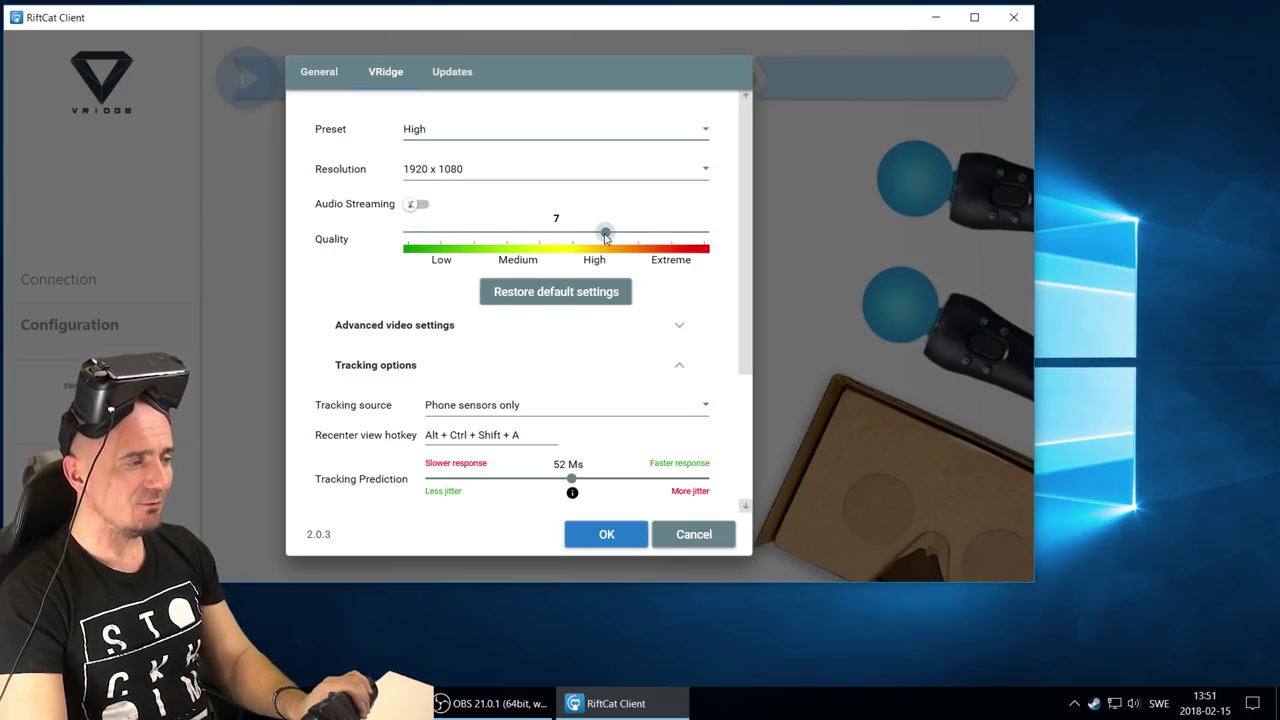
pyautogui.moveTo(605, 236); pyautogui.dragTo(572, 236)
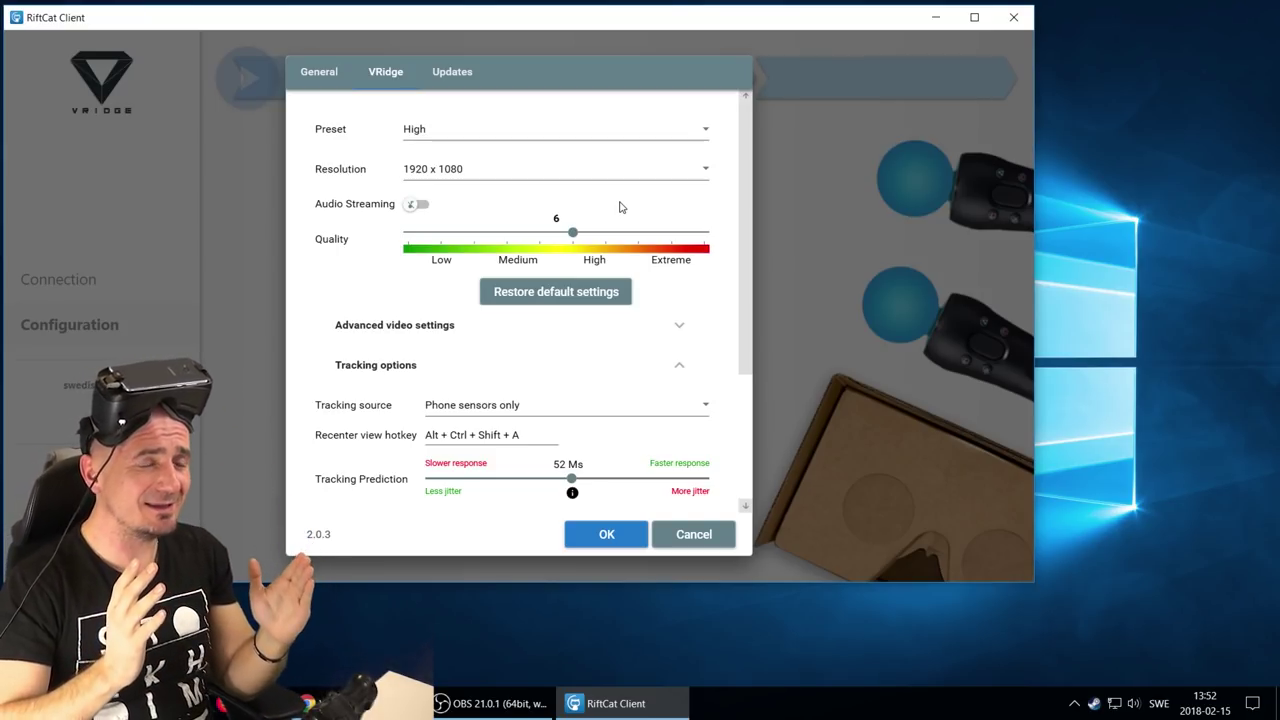
# Try quality levels 10 and 8, look through the available resolutions, and return the quality to 6
pyautogui.moveTo(572, 232); pyautogui.dragTo(729, 240)
pyautogui.click(706, 170)
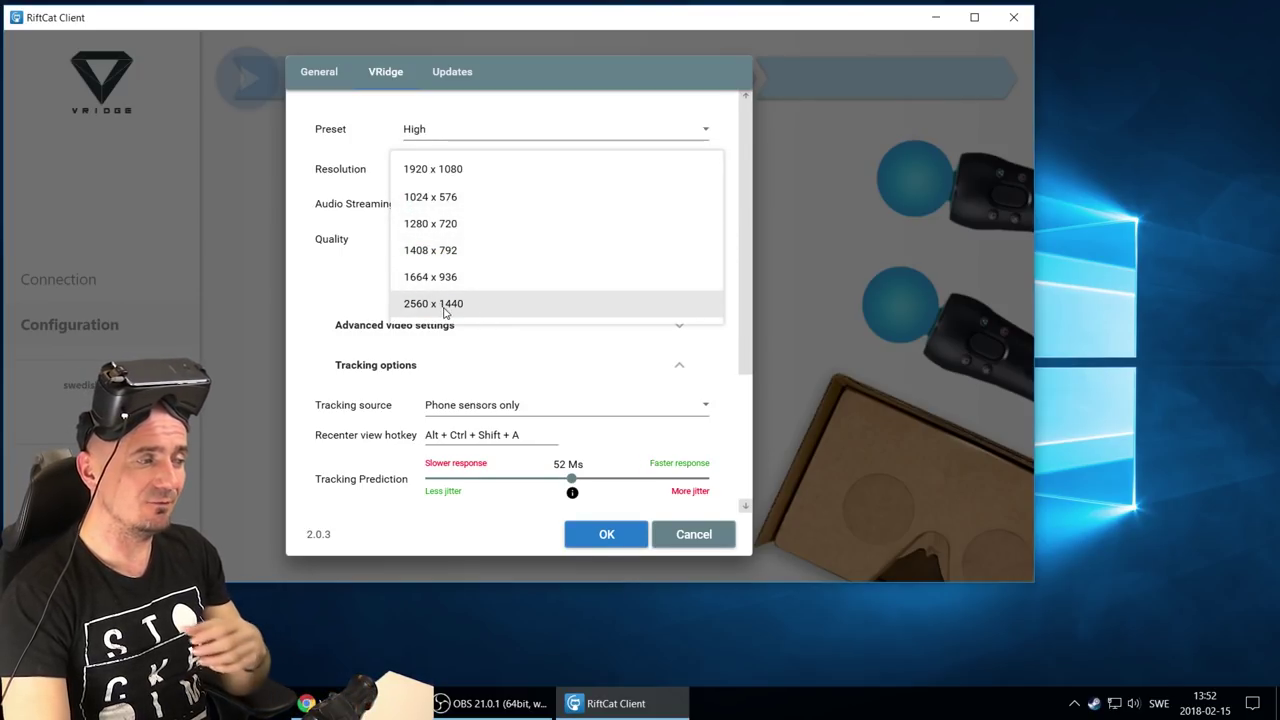
pyautogui.click(708, 172)
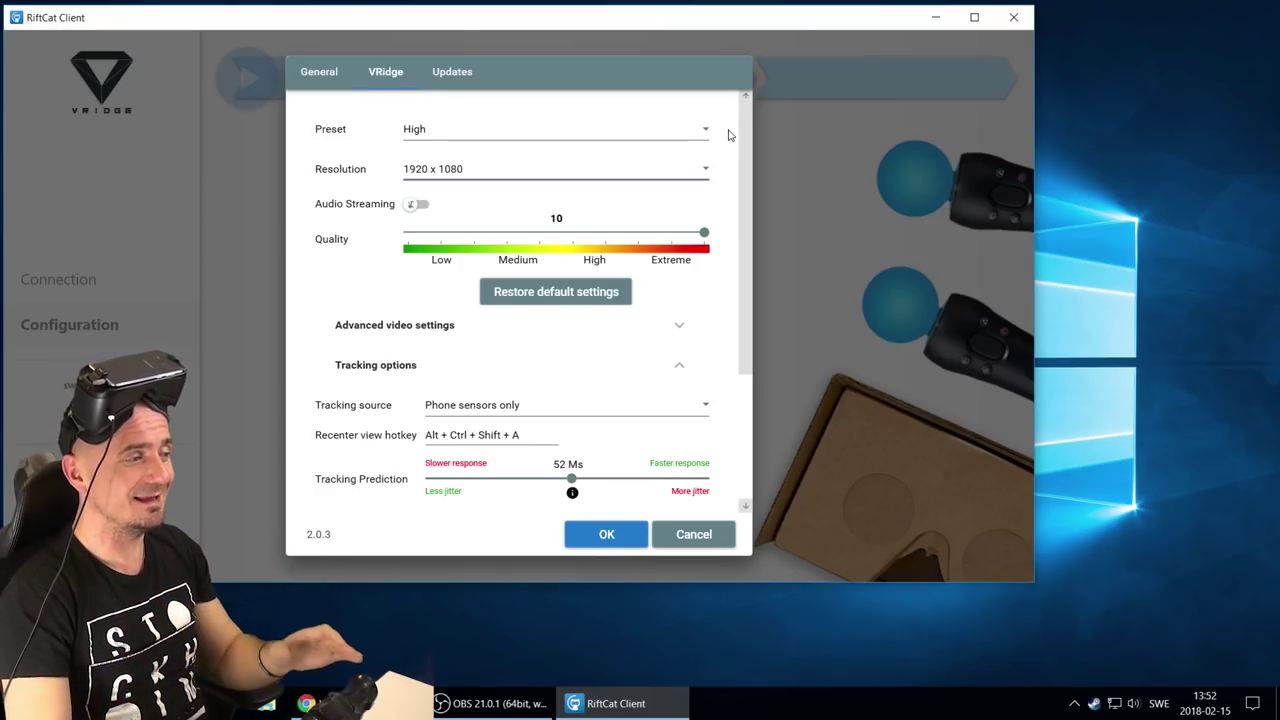
pyautogui.click(591, 238)
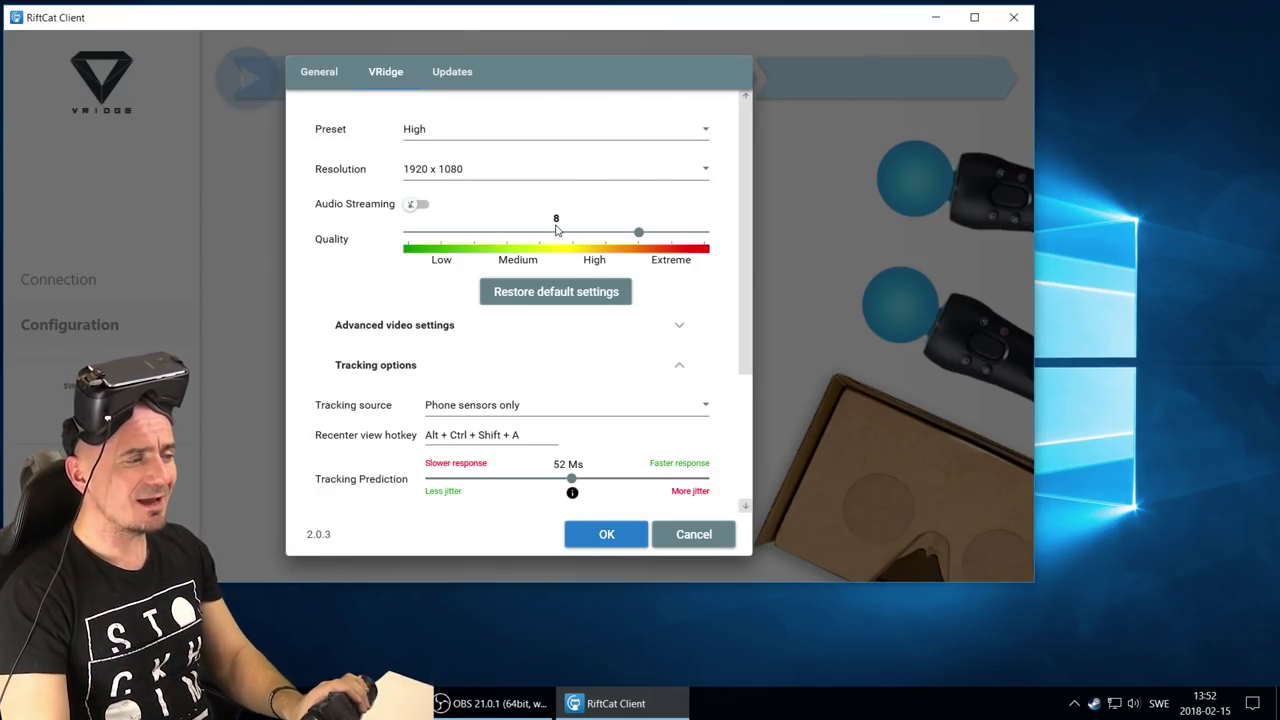
pyautogui.click(570, 233)
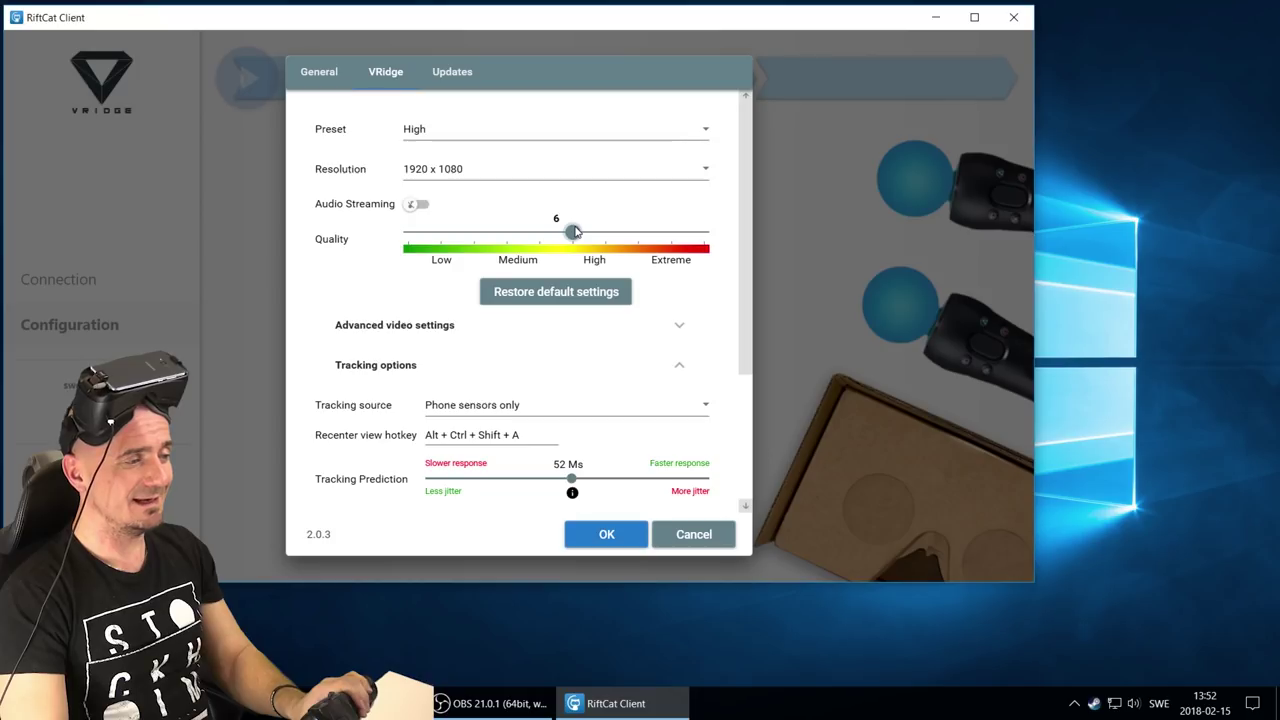
# Expand the advanced video settings and choose Prevent frame loss as the streaming mode
pyautogui.scroll(-1, 744, 232)
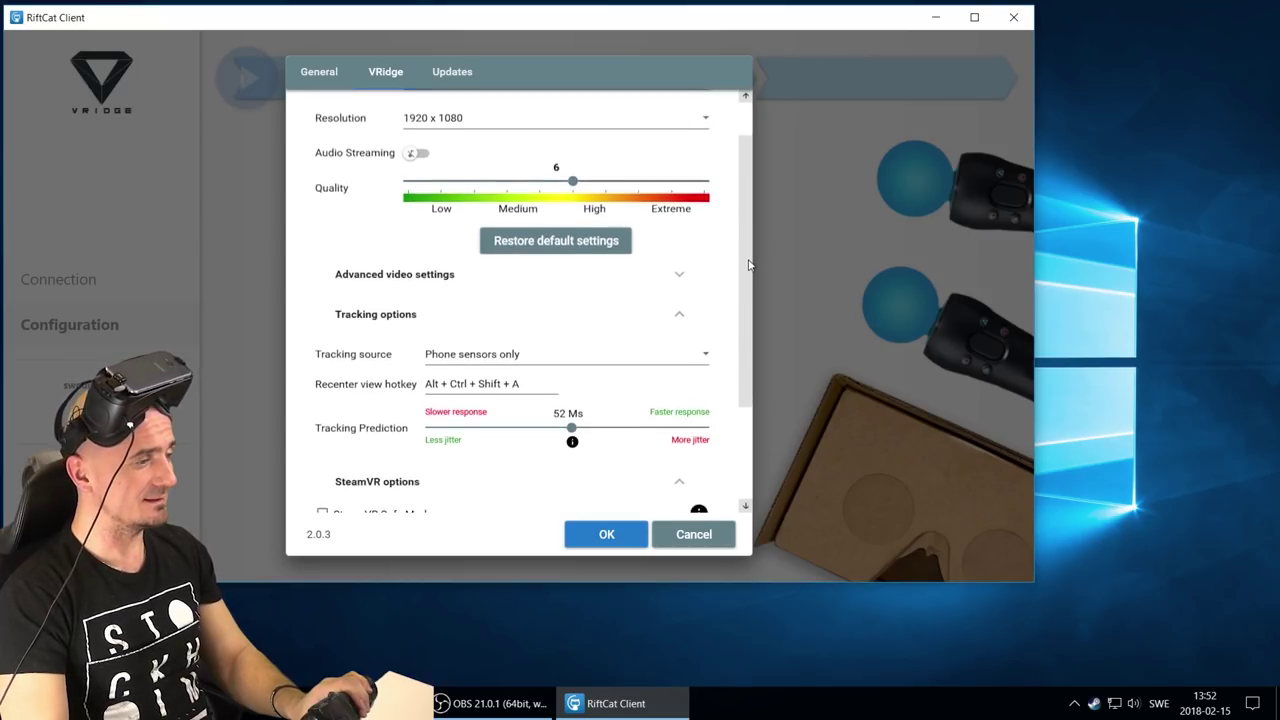
pyautogui.click(380, 274)
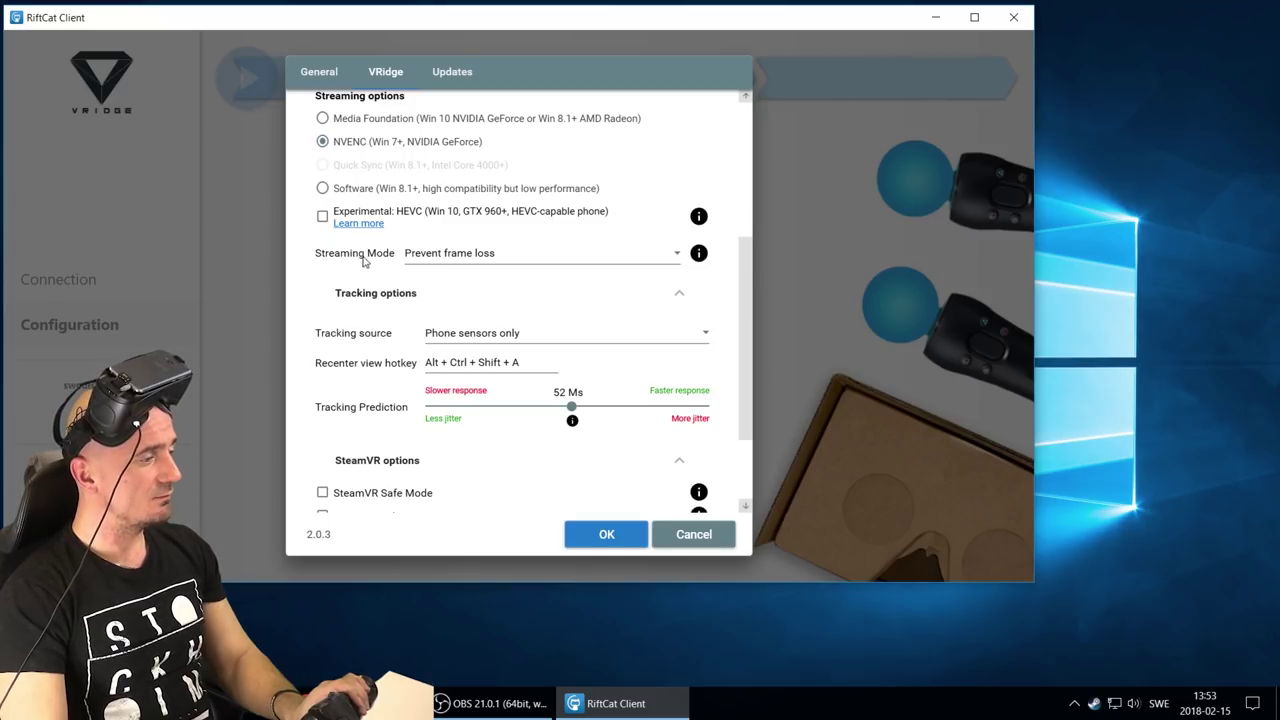
pyautogui.click(676, 255)
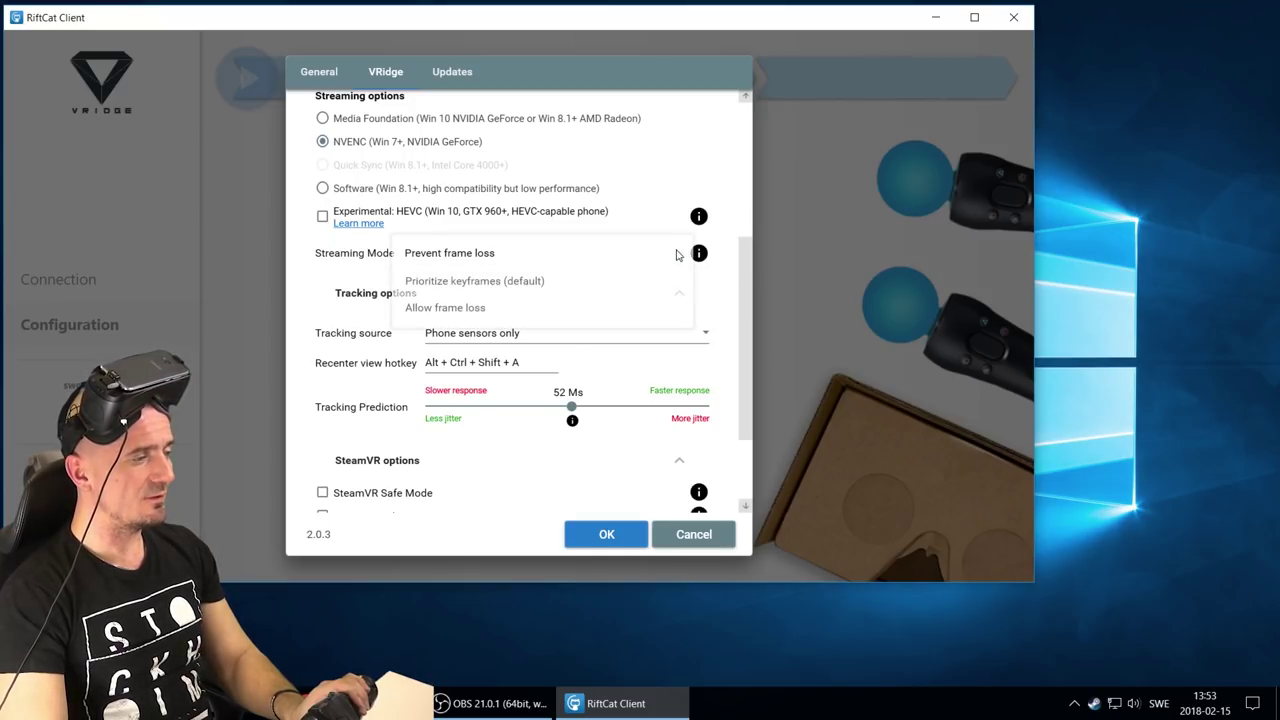
pyautogui.click(462, 258)
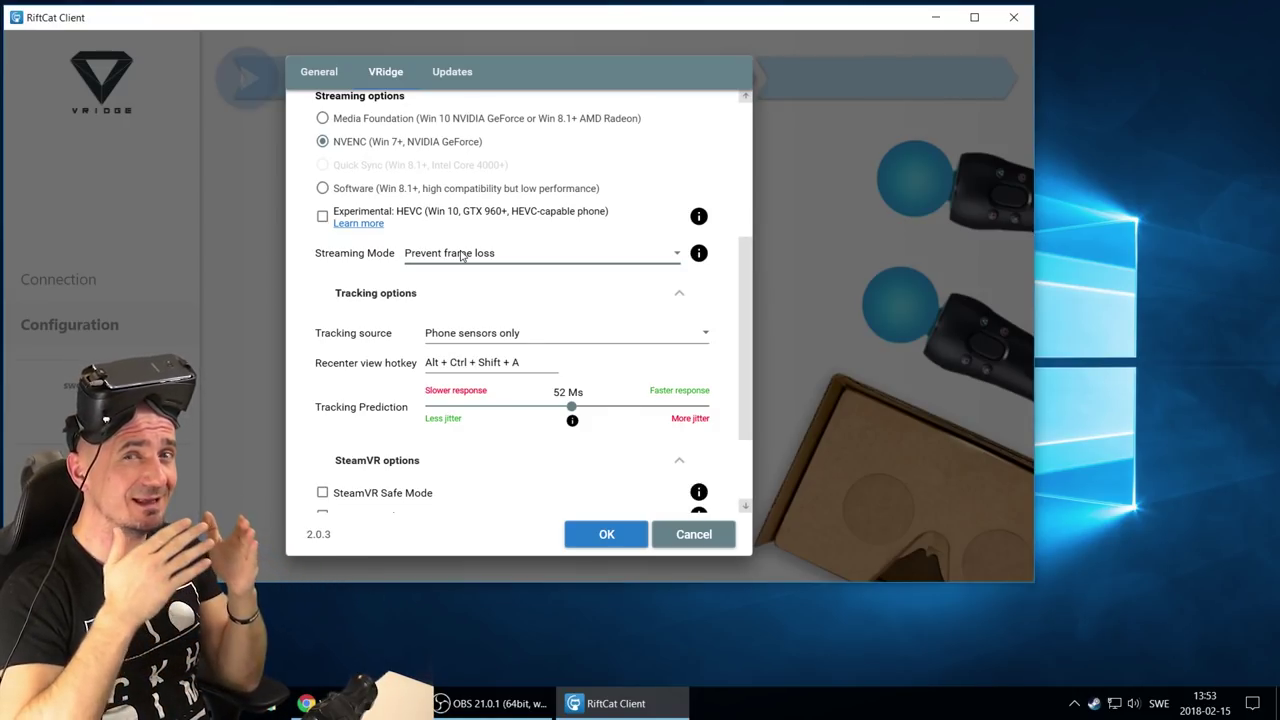
pyautogui.click(558, 252)
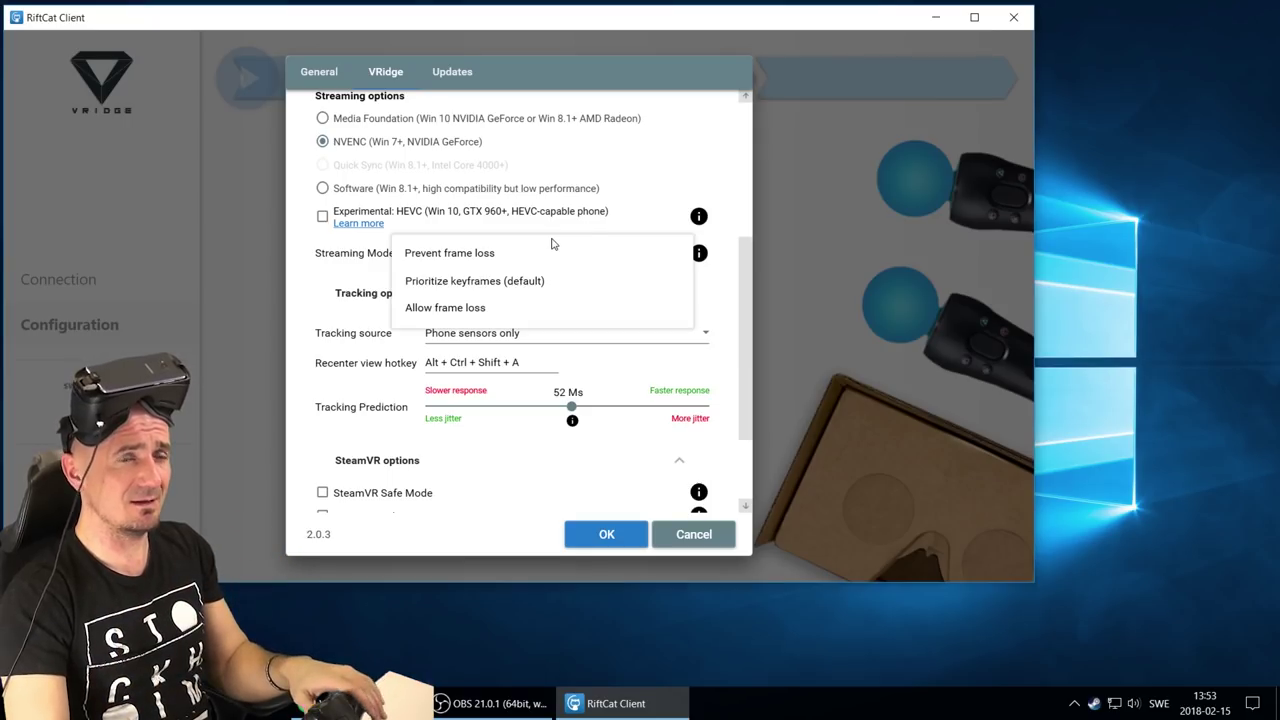
pyautogui.click(485, 258)
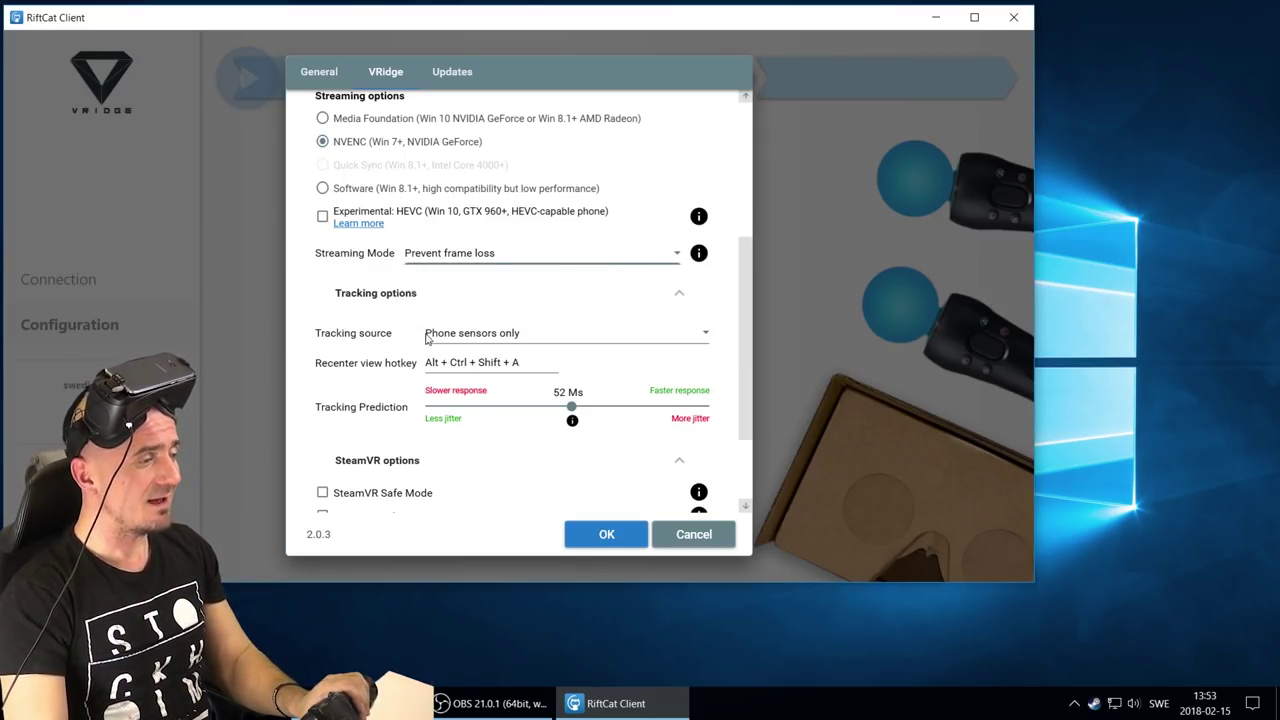
# Review the tracking, SteamVR and VR View options, and save the VRidge settings
pyautogui.scroll(-1, 743, 290)
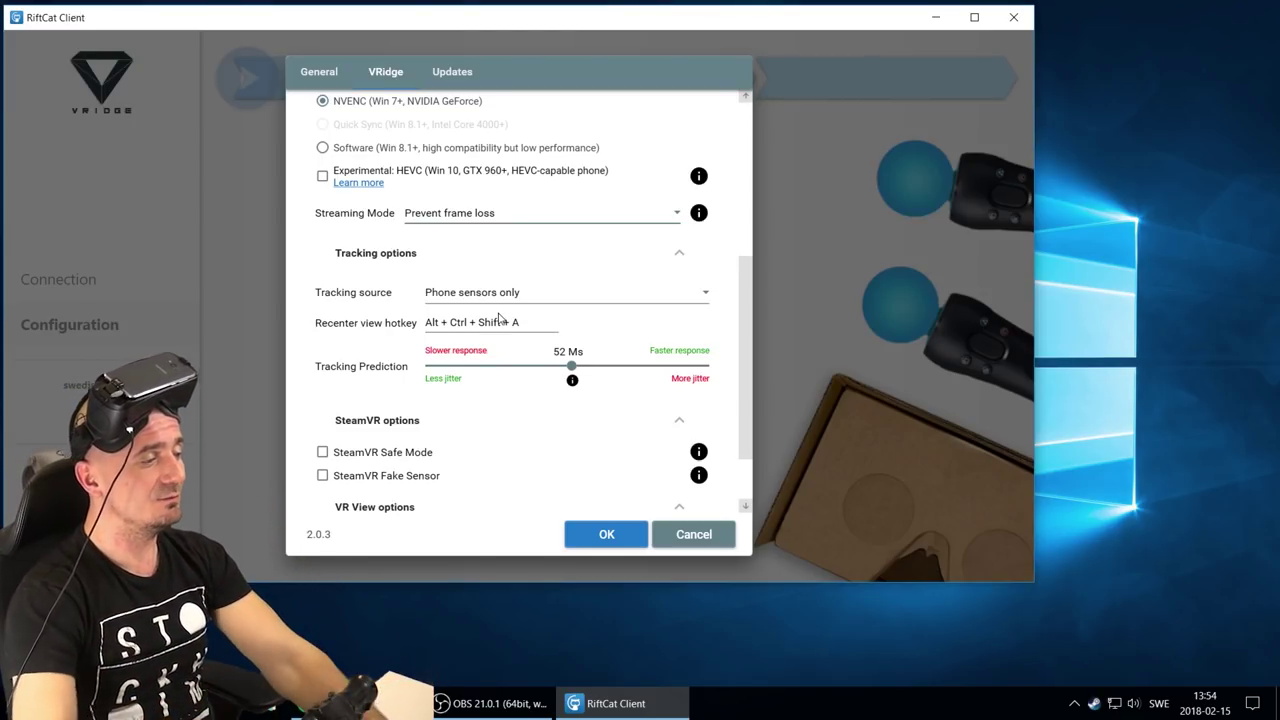
pyautogui.scroll(-1, 745, 305)
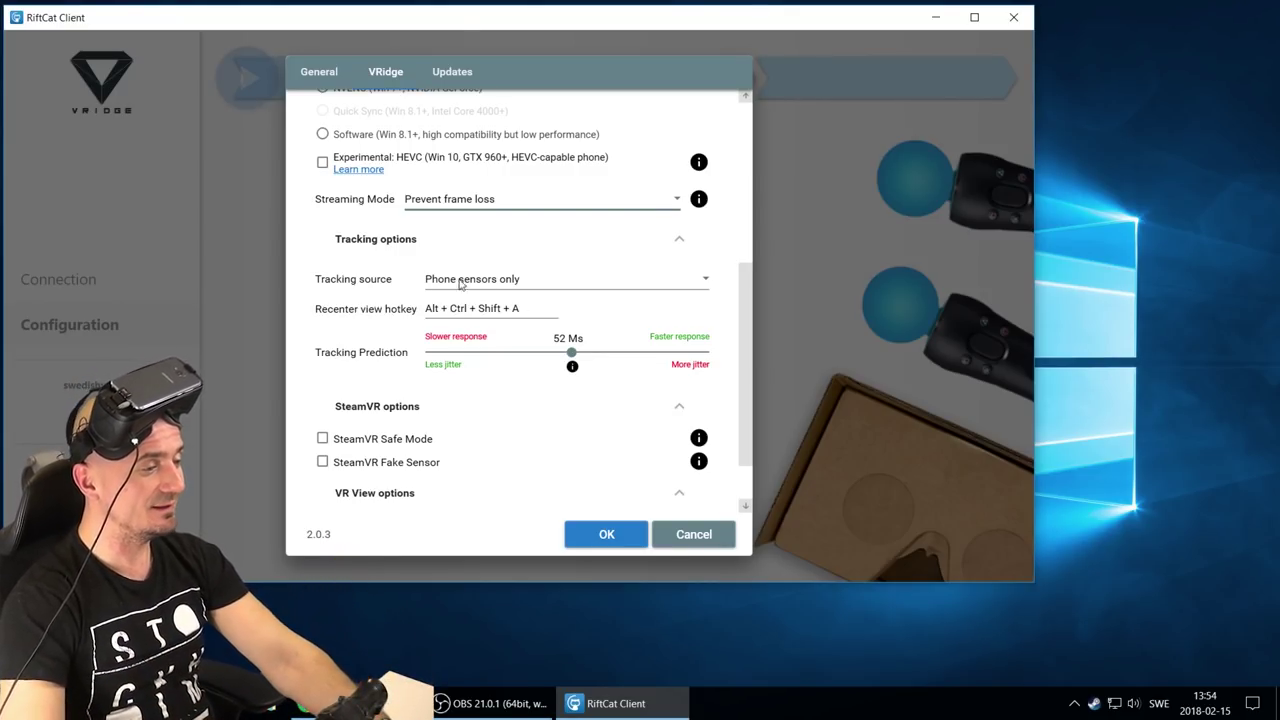
pyautogui.scroll(-2, 745, 311)
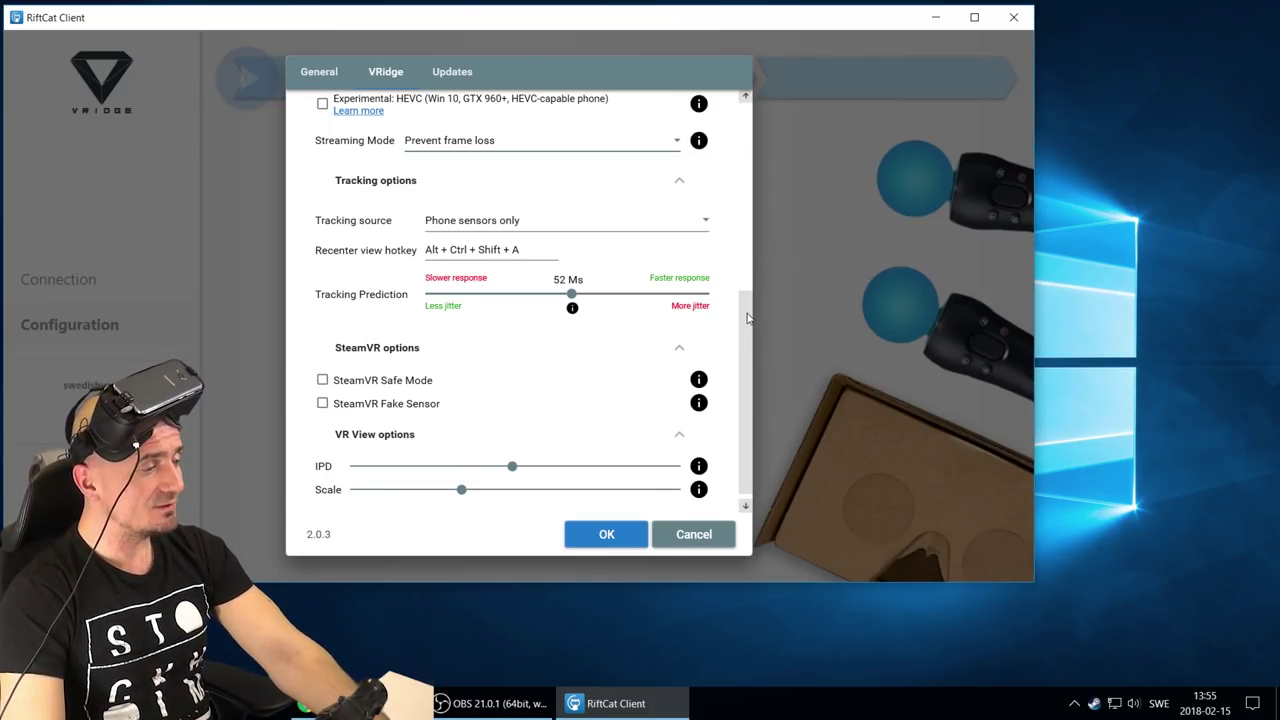
pyautogui.moveTo(747, 318); pyautogui.dragTo(752, 350)
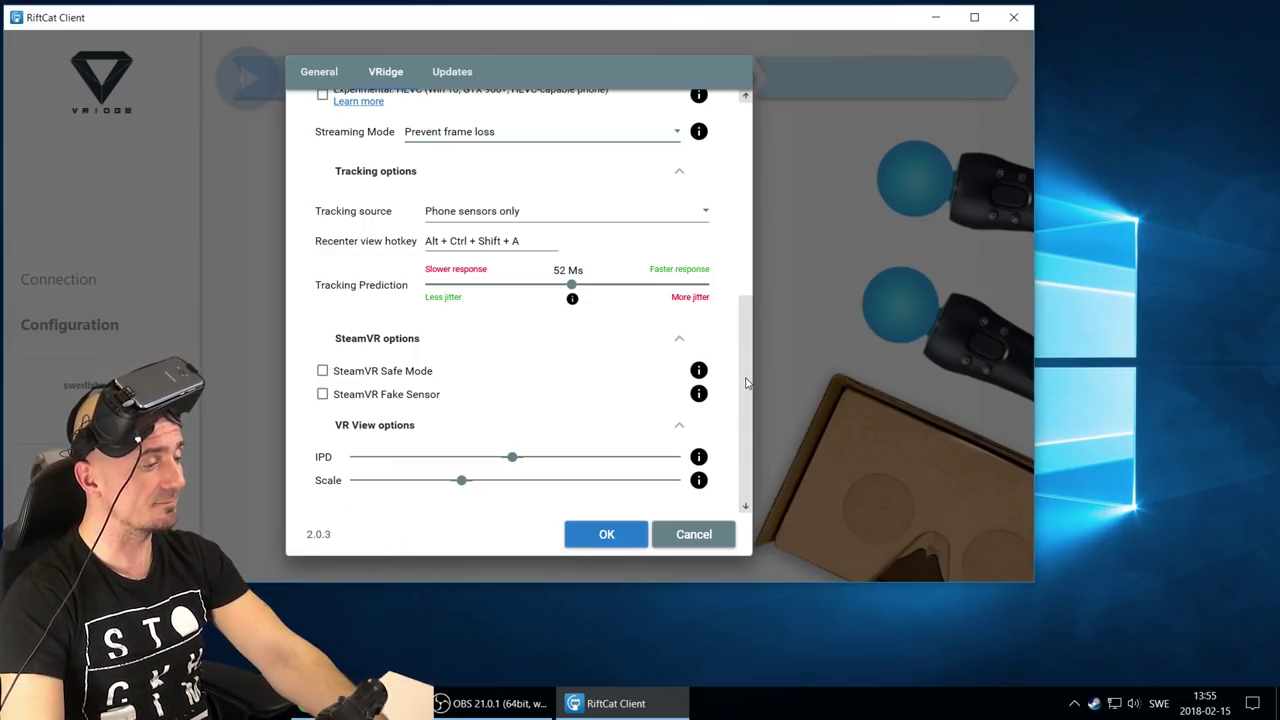
pyautogui.moveTo(746, 386); pyautogui.dragTo(756, 163)
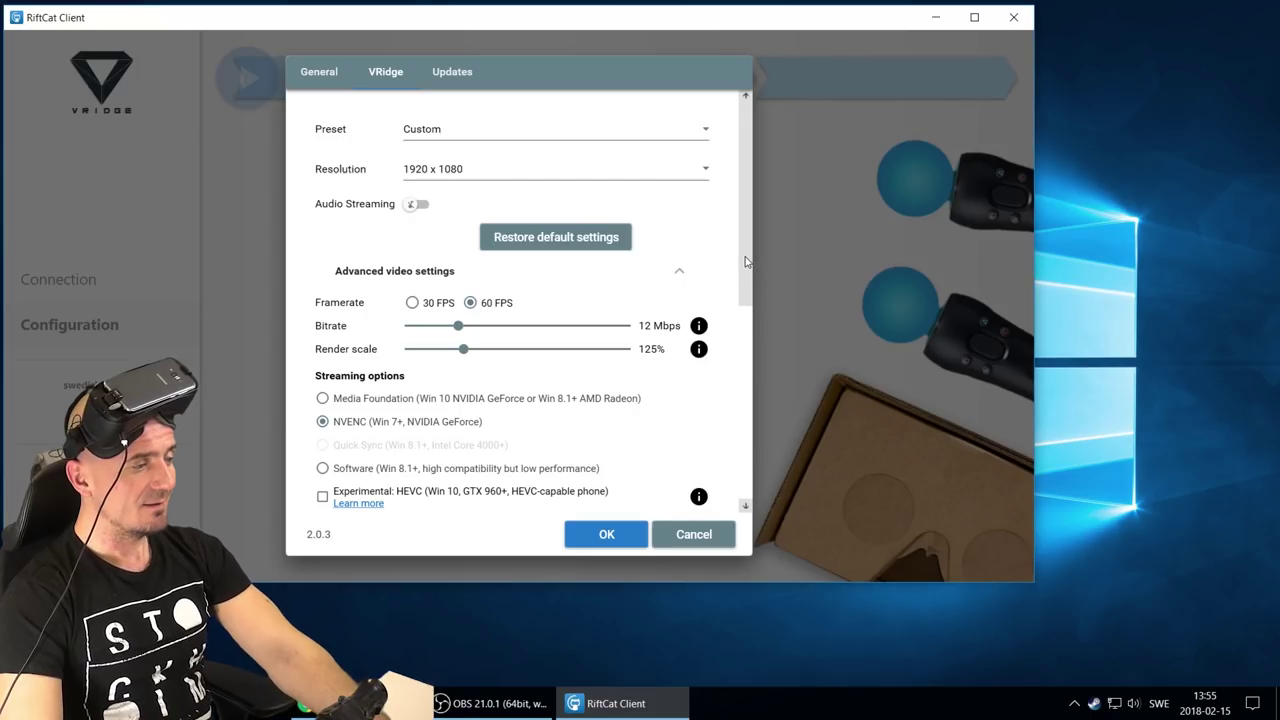
pyautogui.moveTo(746, 263); pyautogui.dragTo(752, 380)
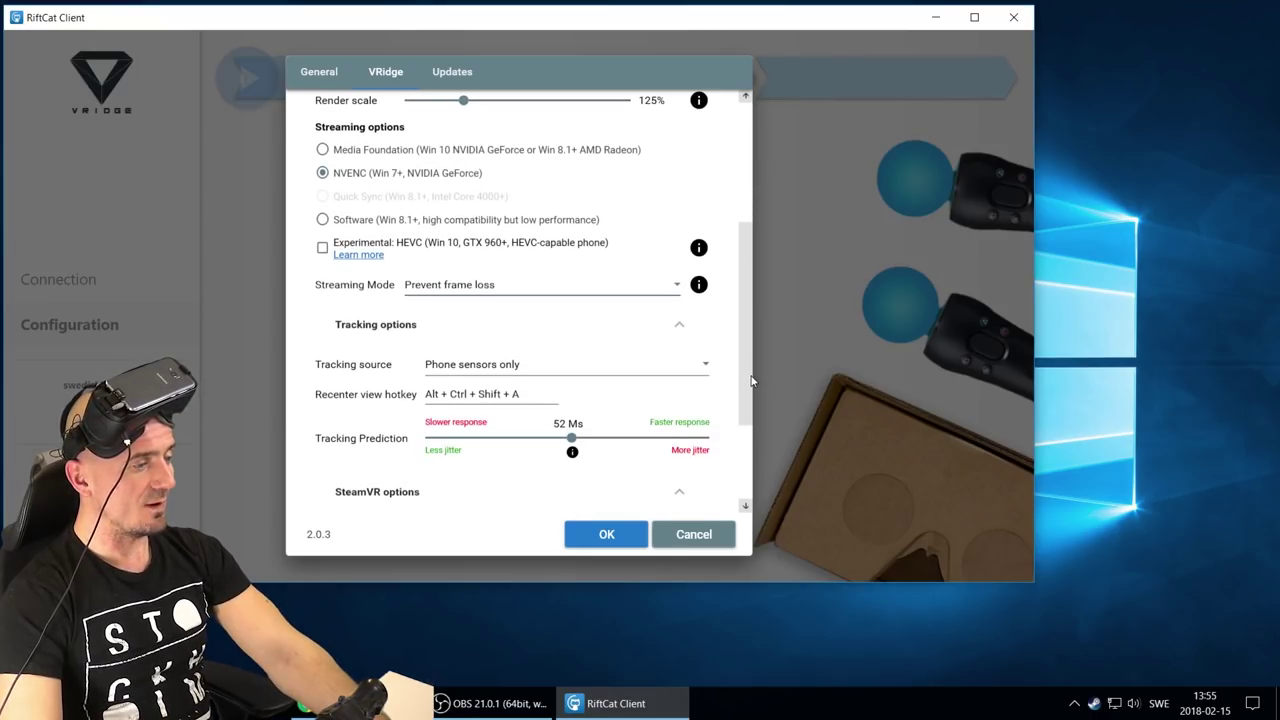
pyautogui.click(603, 537)
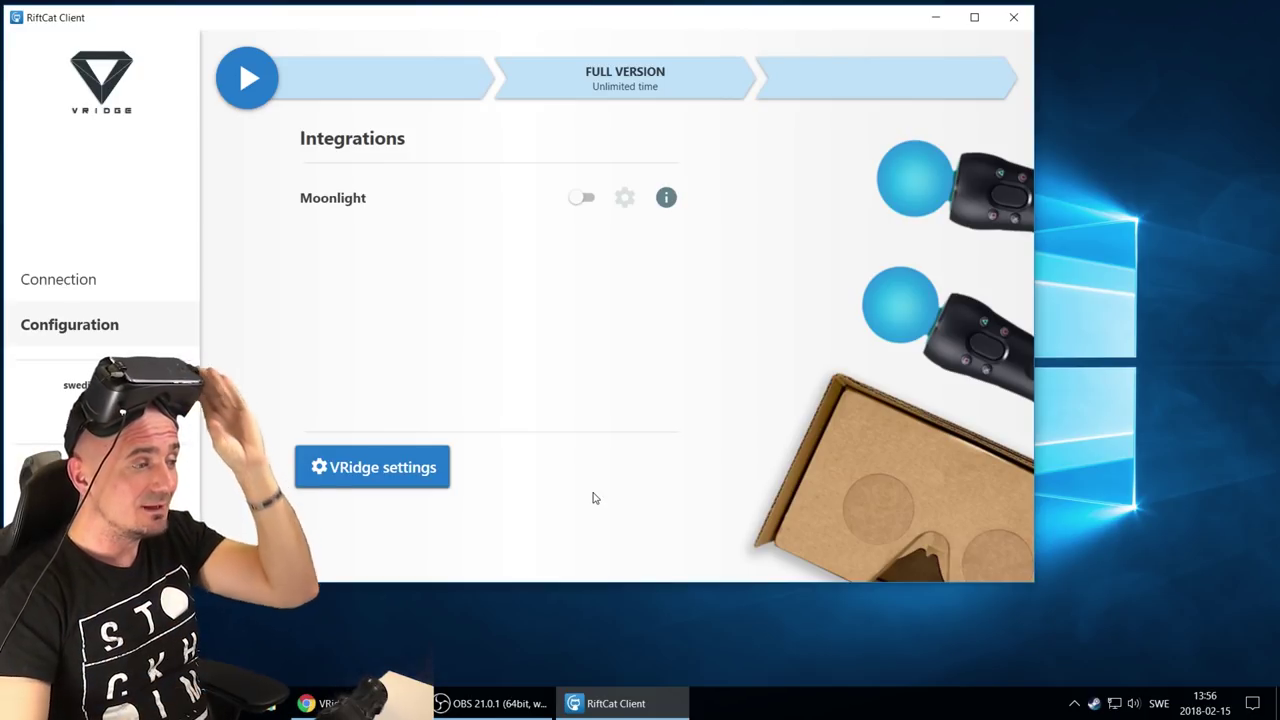
# Start the VRidge stream with Play SteamVR and move the Headset Mirror window slightly
pyautogui.moveTo(258, 77)
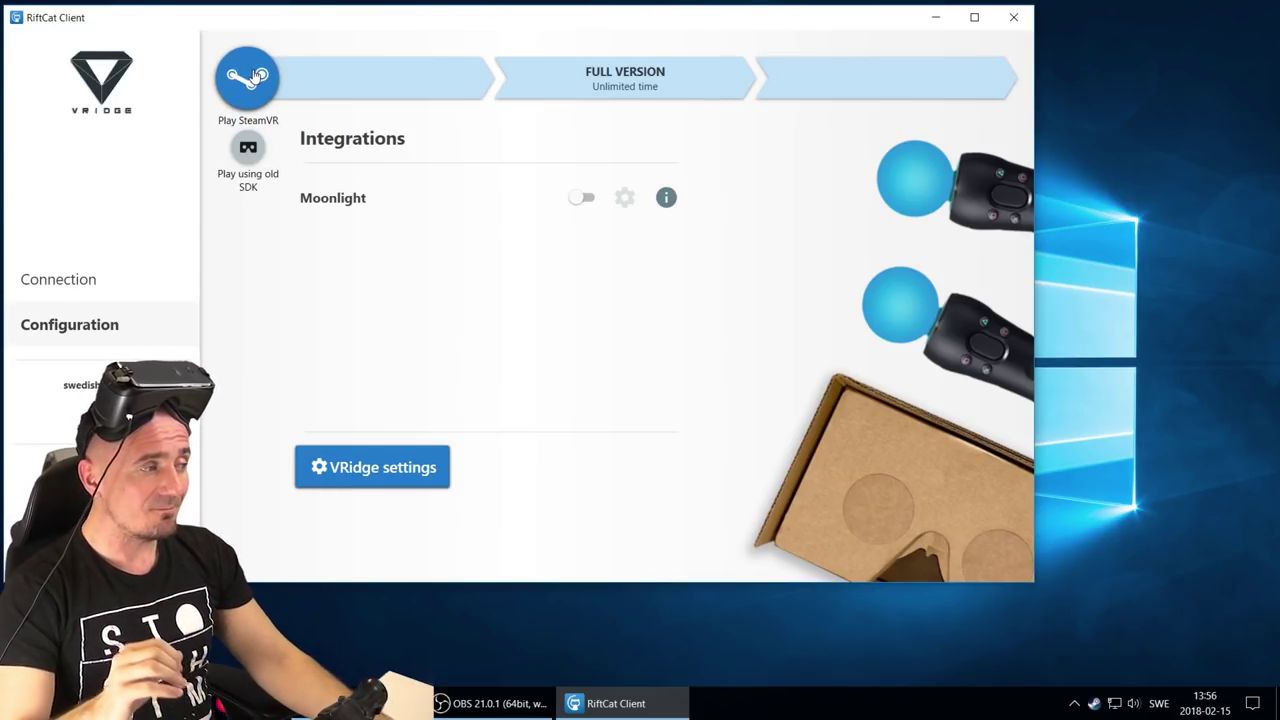
pyautogui.click(250, 77)
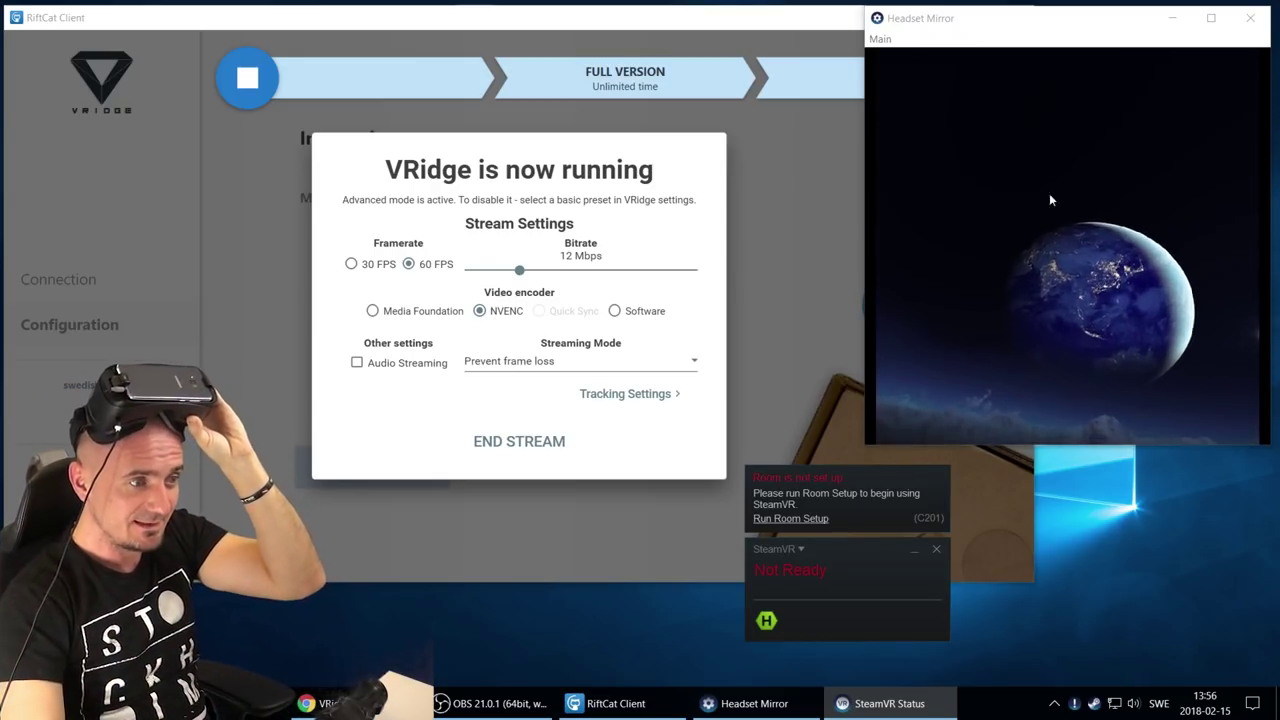
pyautogui.moveTo(1063, 35); pyautogui.dragTo(1061, 41)
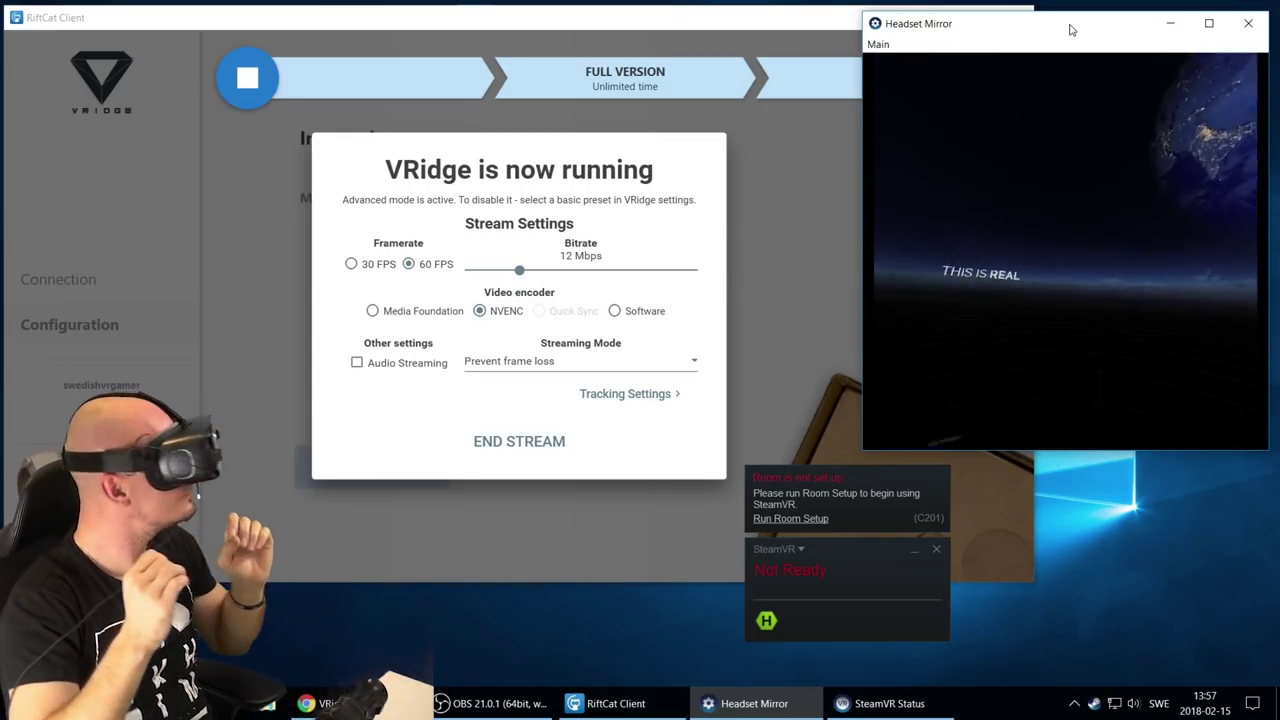
# Minimize the RiftCat Client window, launch X-Plane 11 from Steam and accept the VR environment warning
pyautogui.click(700, 20)
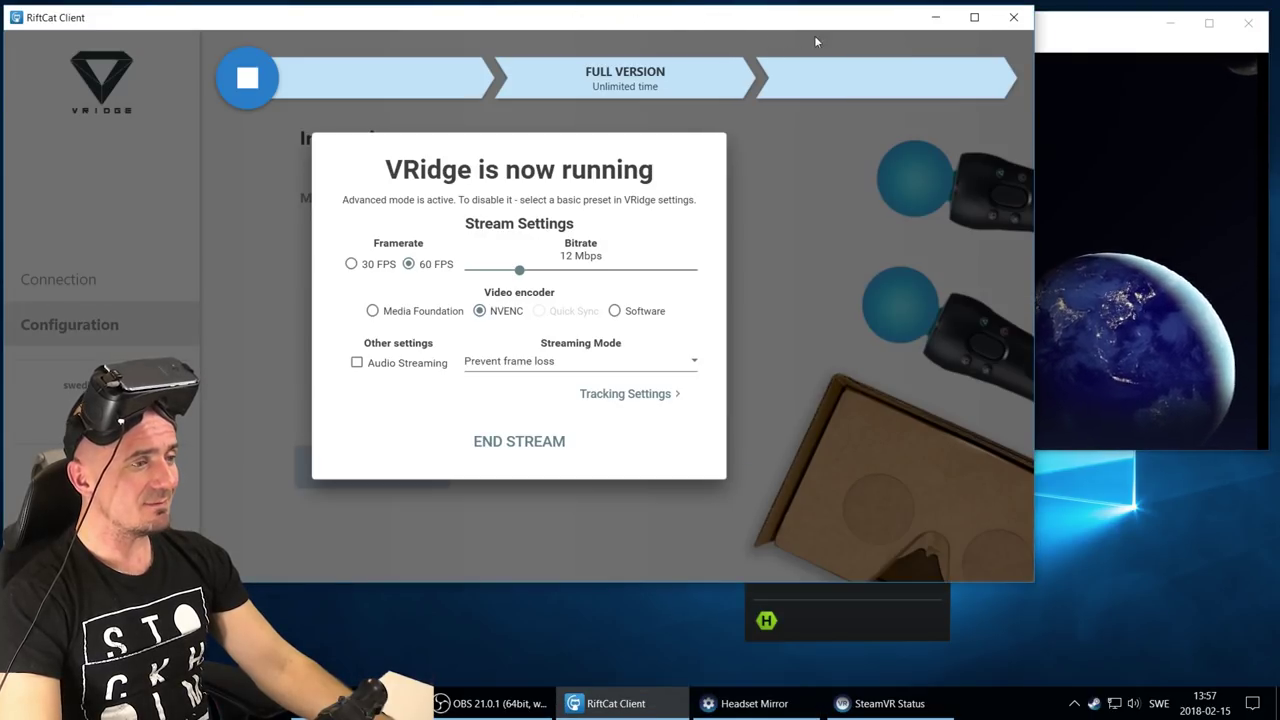
pyautogui.click(934, 18)
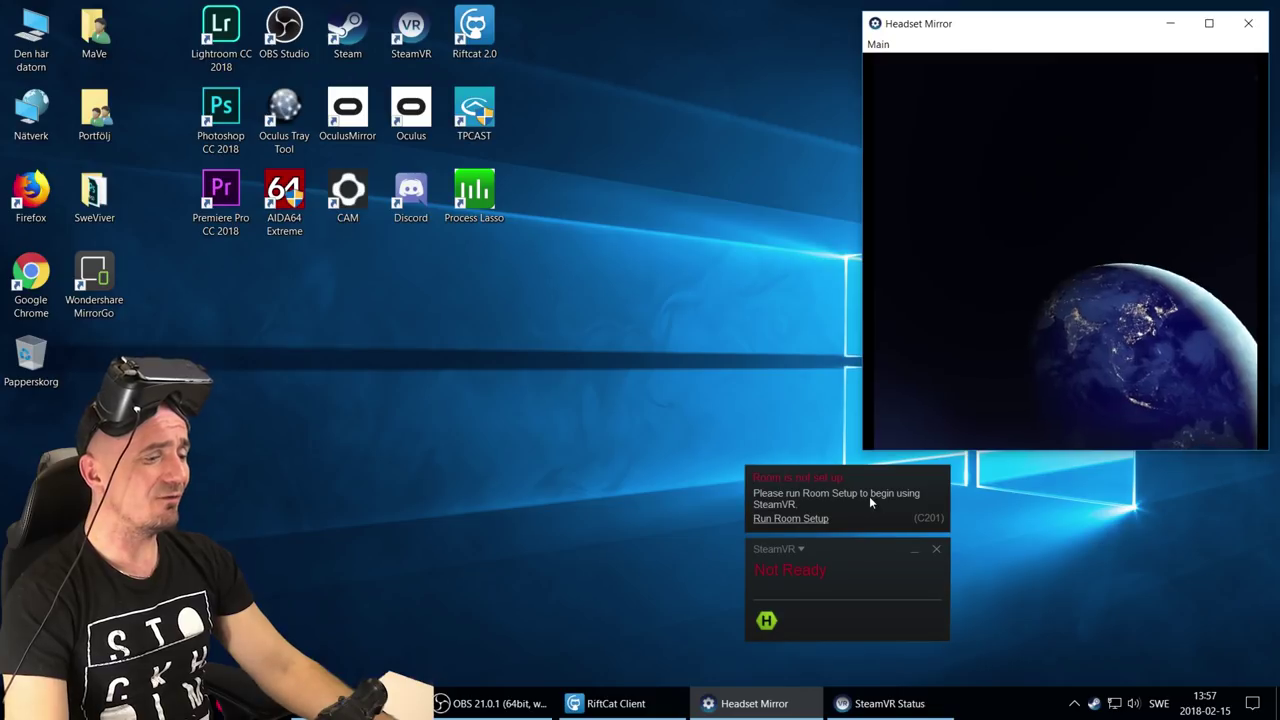
pyautogui.rightClick(1095, 702)
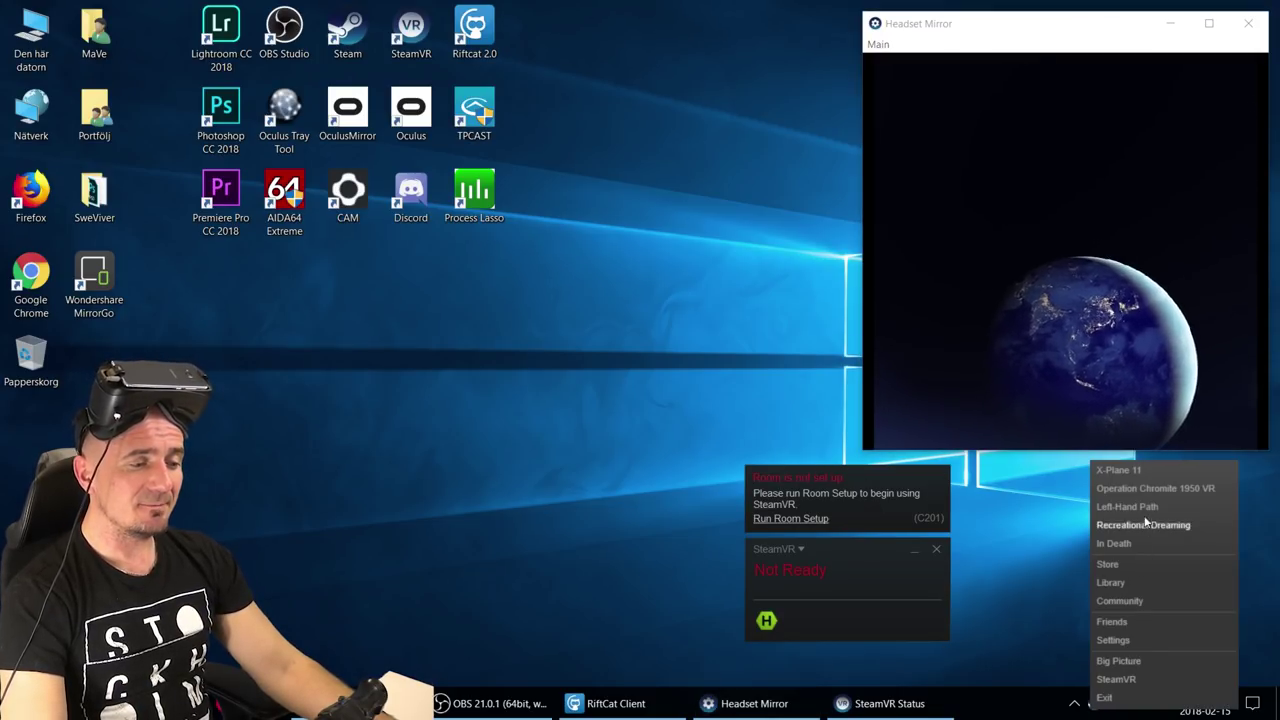
pyautogui.click(1118, 470)
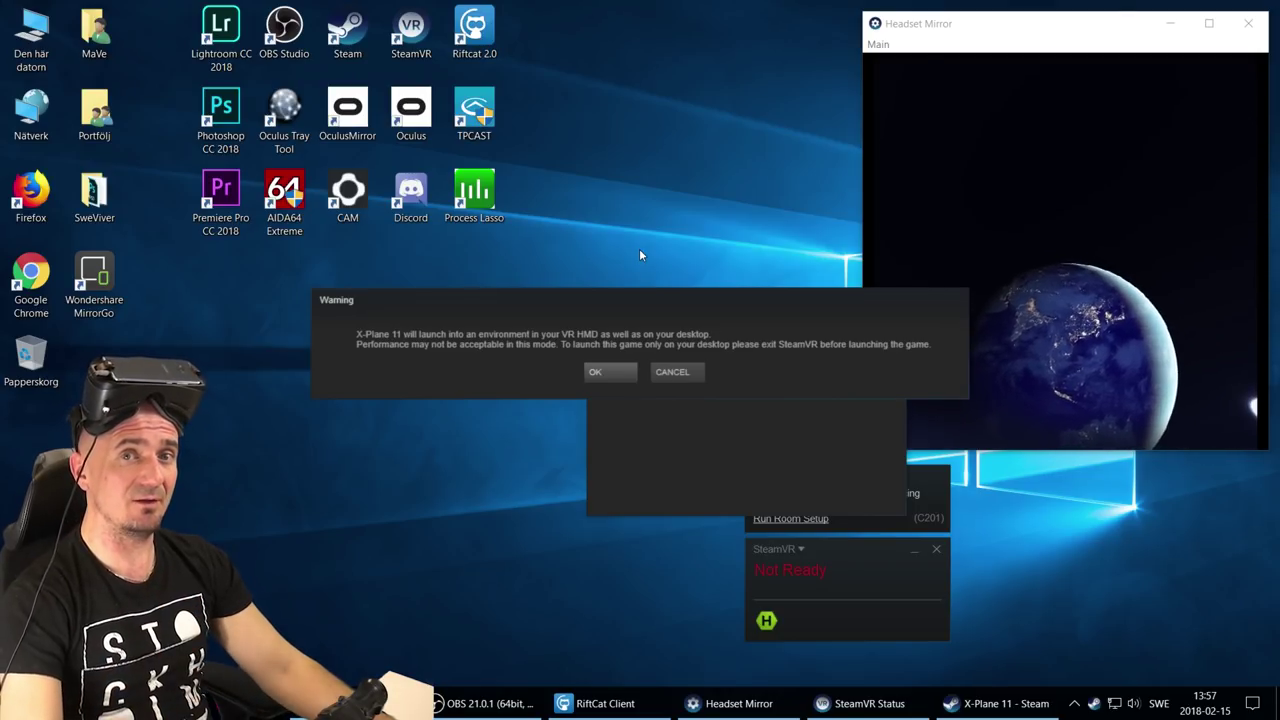
pyautogui.click(605, 373)
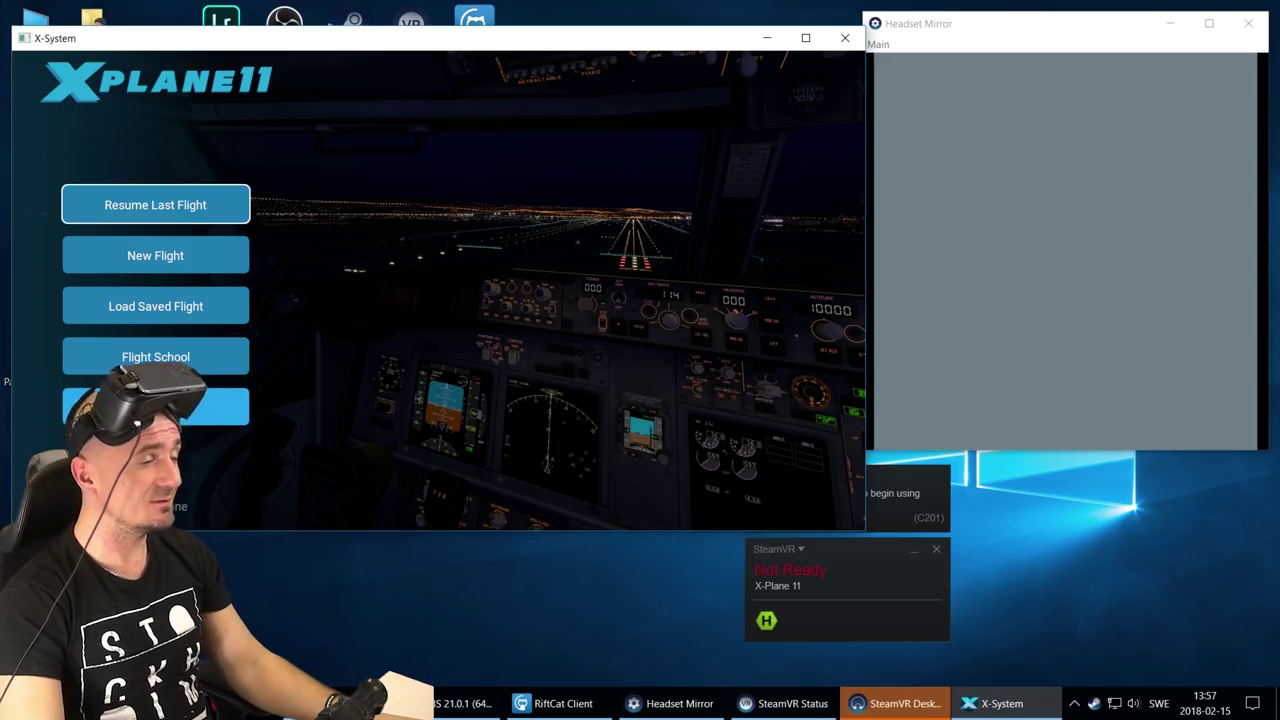
# In X-Plane's graphics settings, set Visual Effects to Medium, Antialiasing to 4x and Number of World Objects to Medium
pyautogui.click(155, 407)
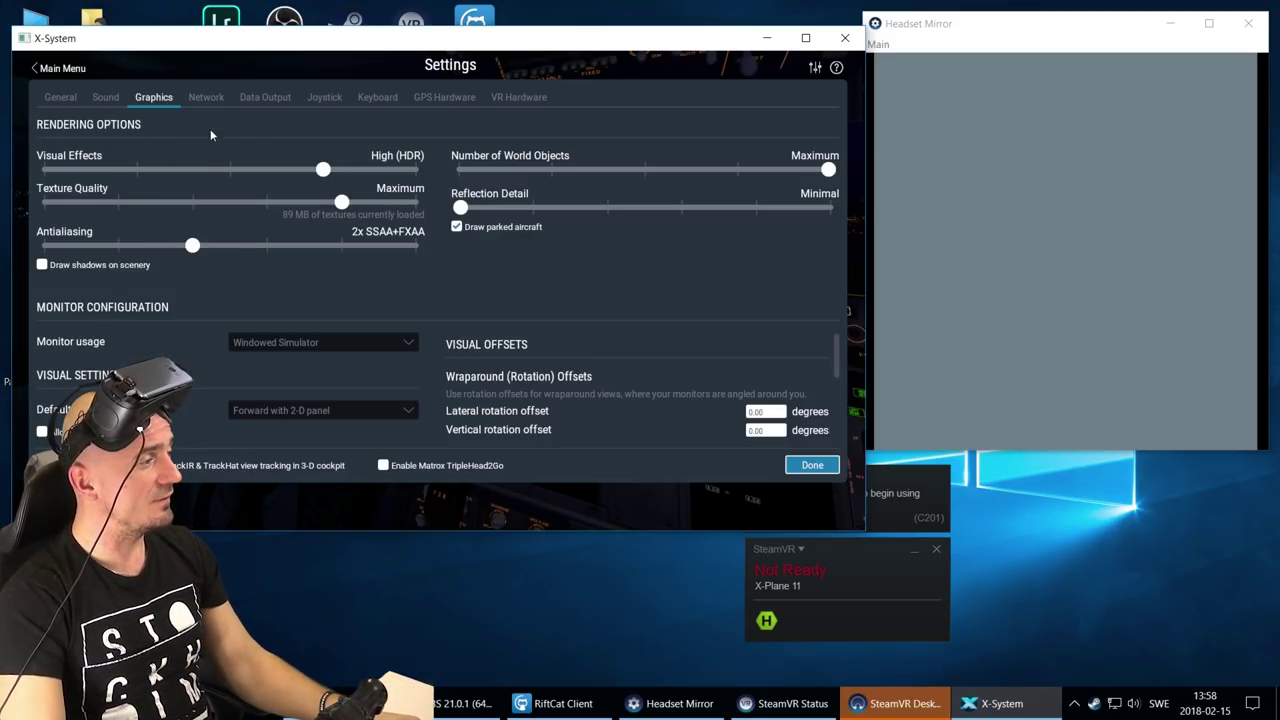
pyautogui.moveTo(313, 171); pyautogui.dragTo(230, 170)
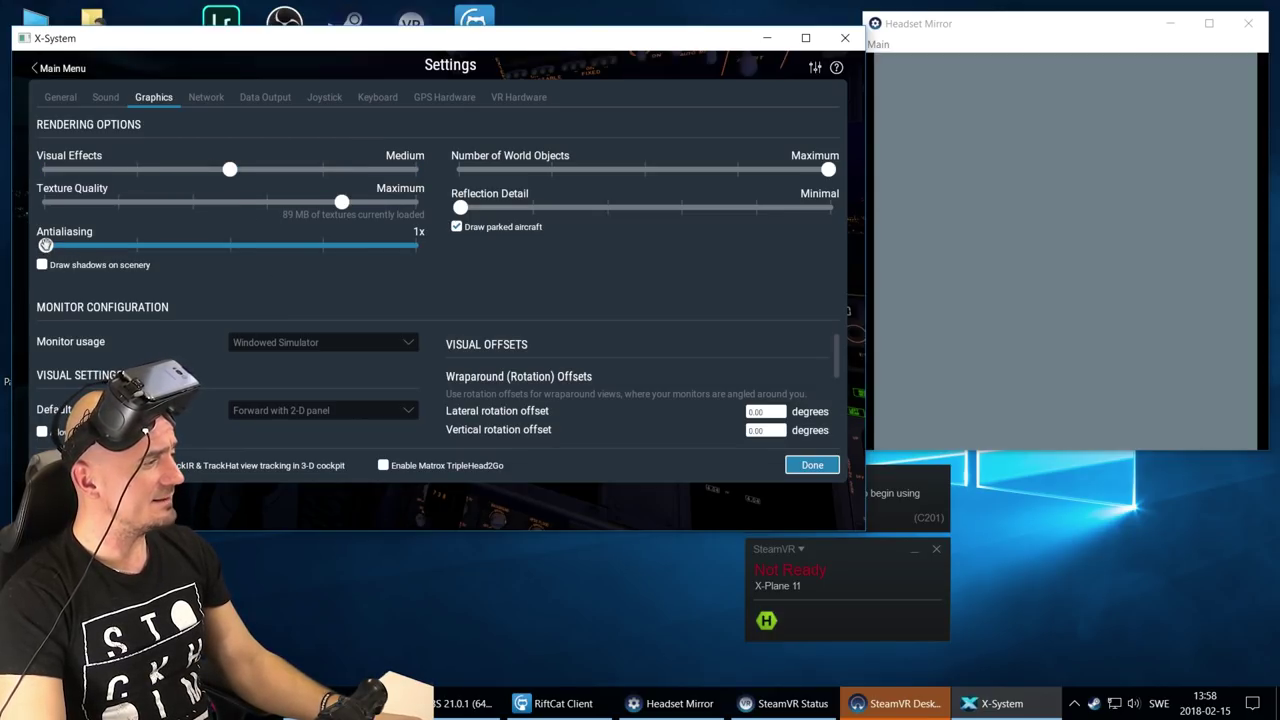
pyautogui.moveTo(67, 254); pyautogui.dragTo(227, 254)
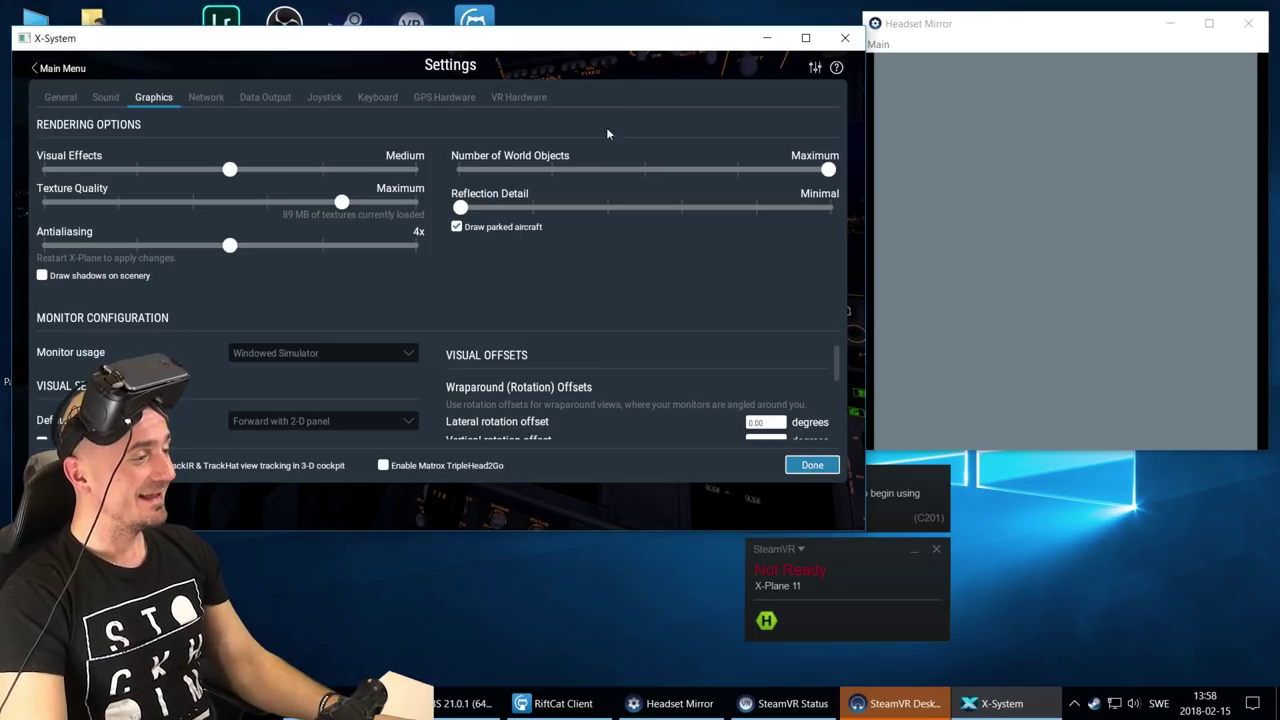
pyautogui.click(649, 168)
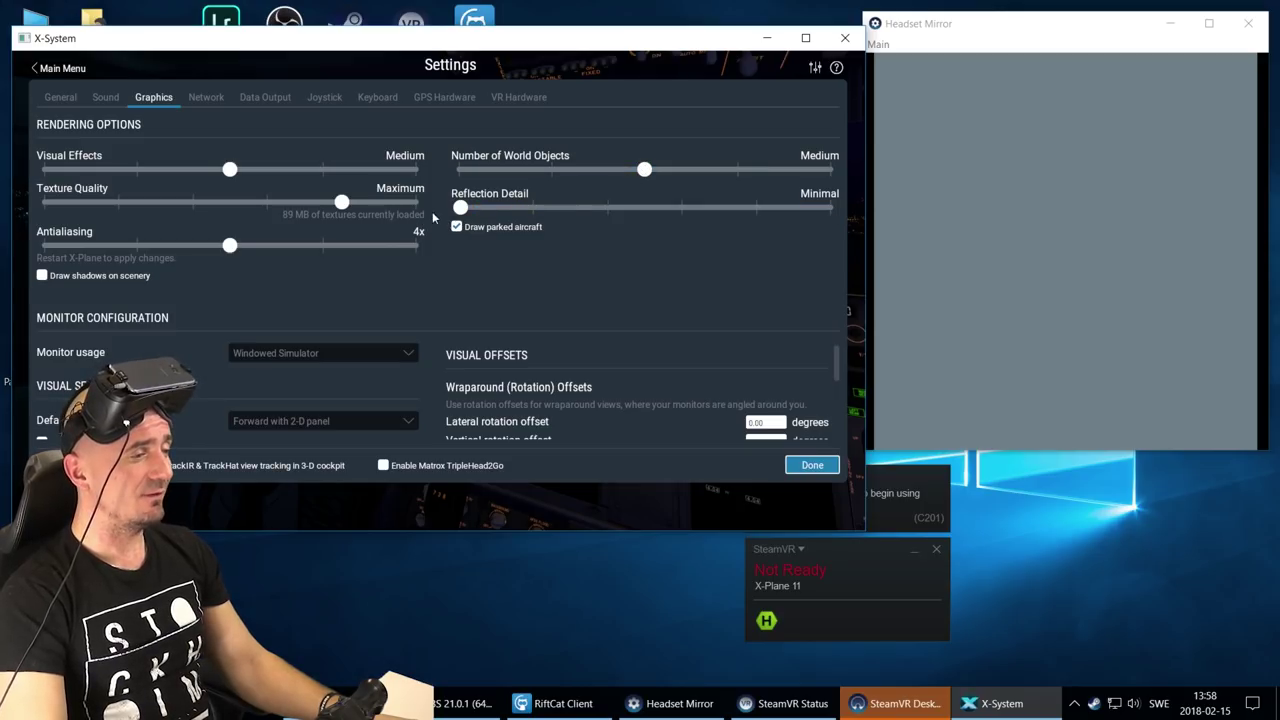
pyautogui.moveTo(474, 207)
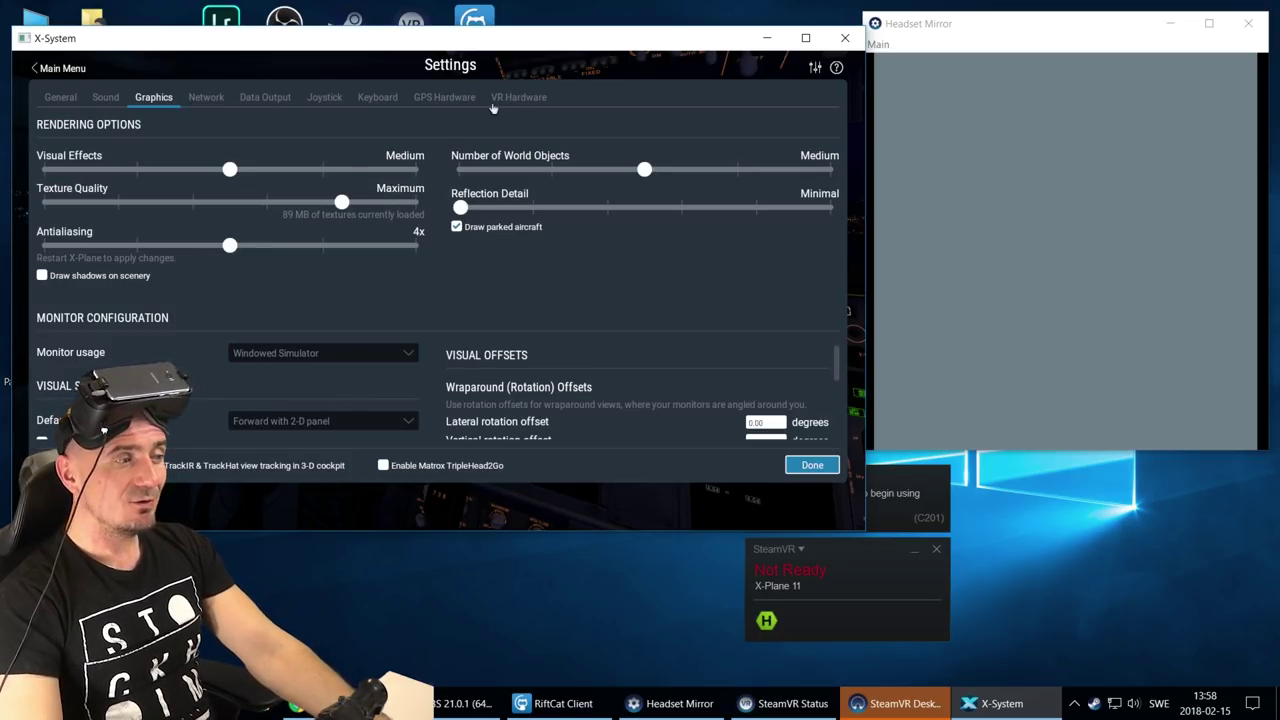
# Try to enable VR Hardware in X-Plane's VR settings
pyautogui.click(534, 100)
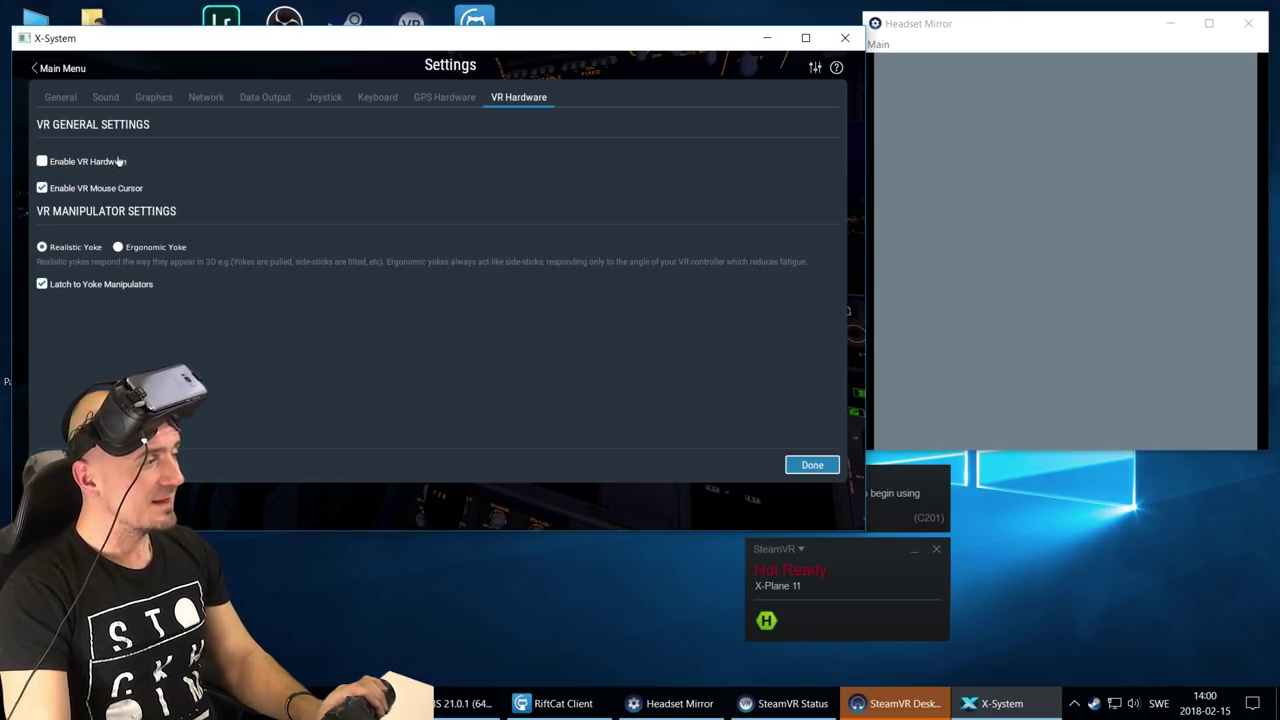
pyautogui.click(42, 161)
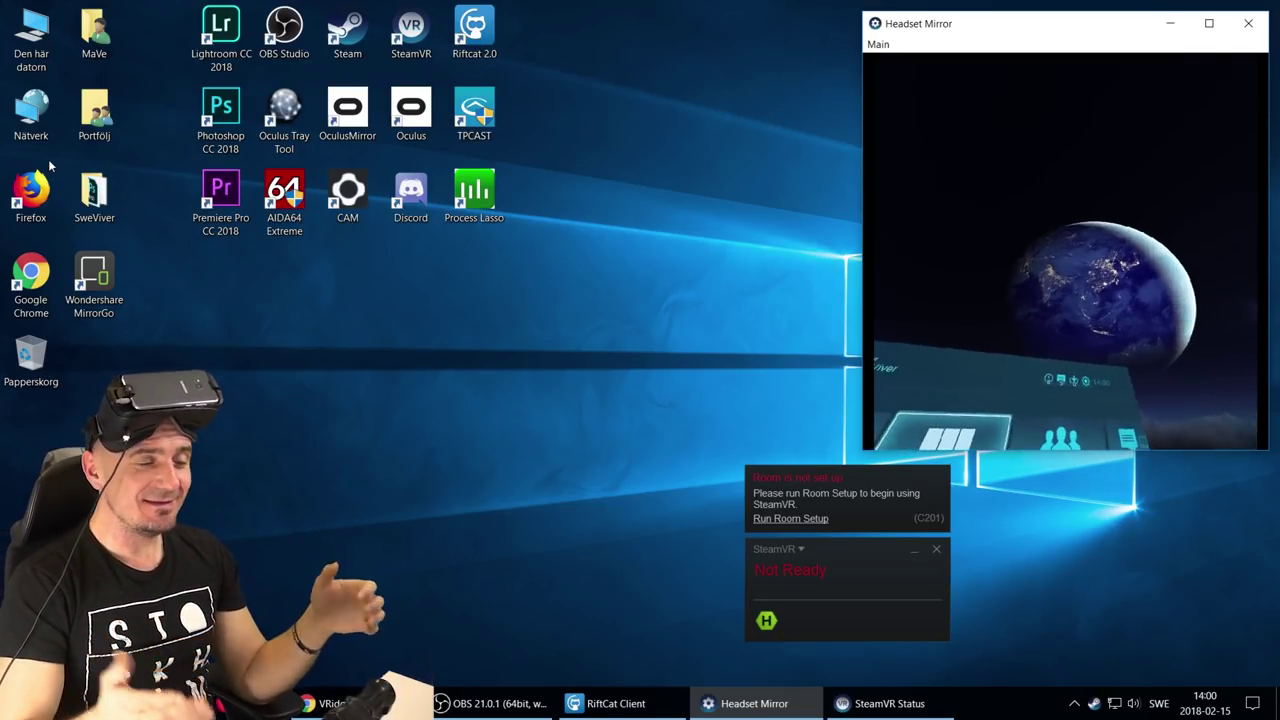
# Quit SteamVR, check the RiftCat Client window and minimize it
pyautogui.click(797, 550)
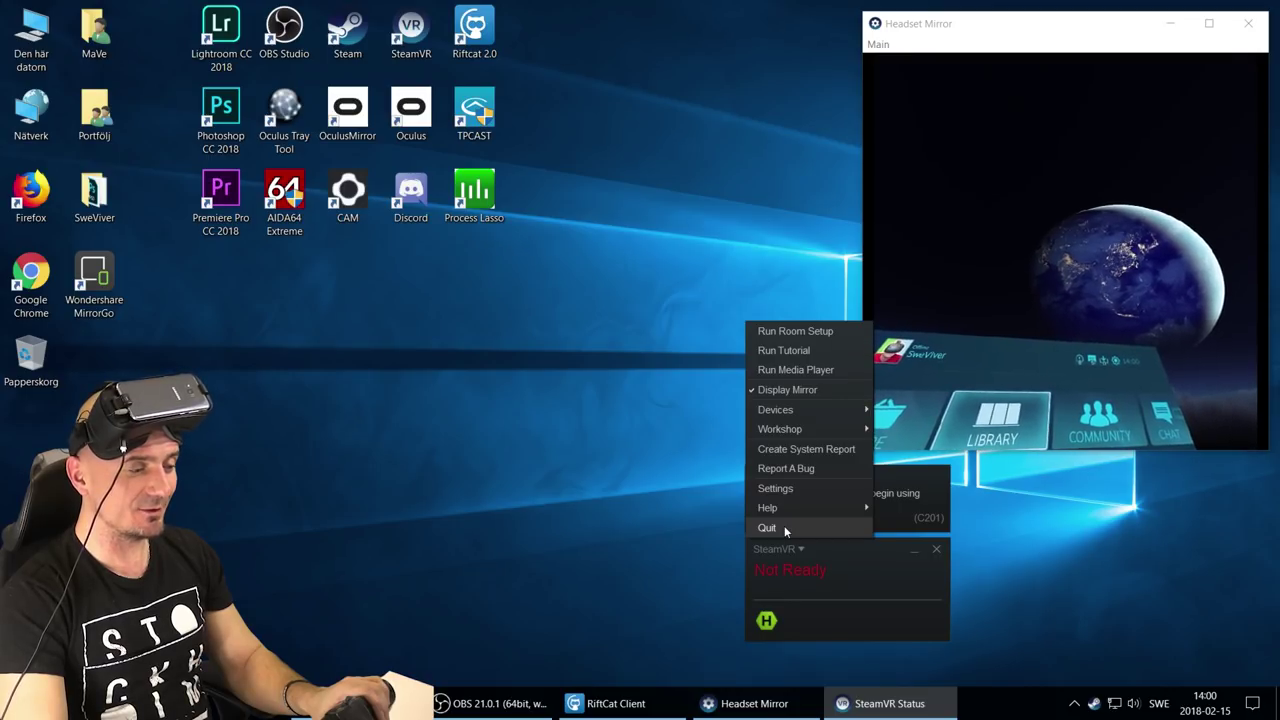
pyautogui.click(784, 528)
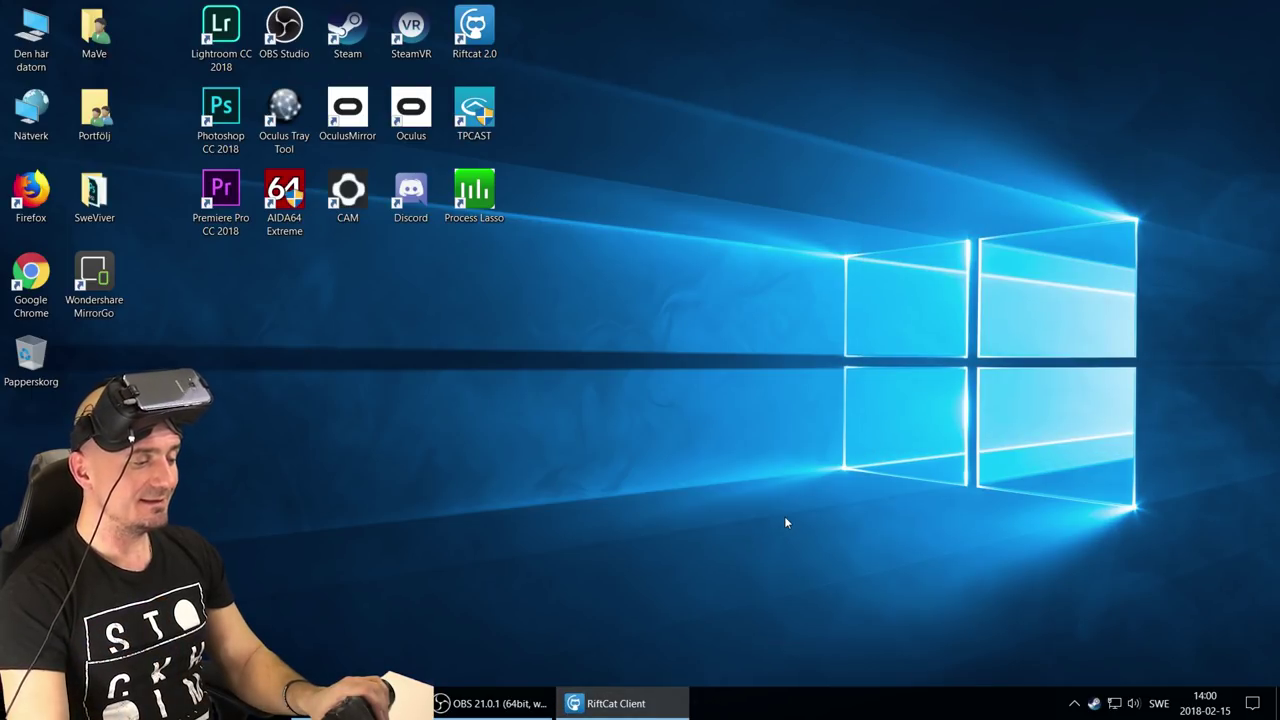
pyautogui.click(625, 702)
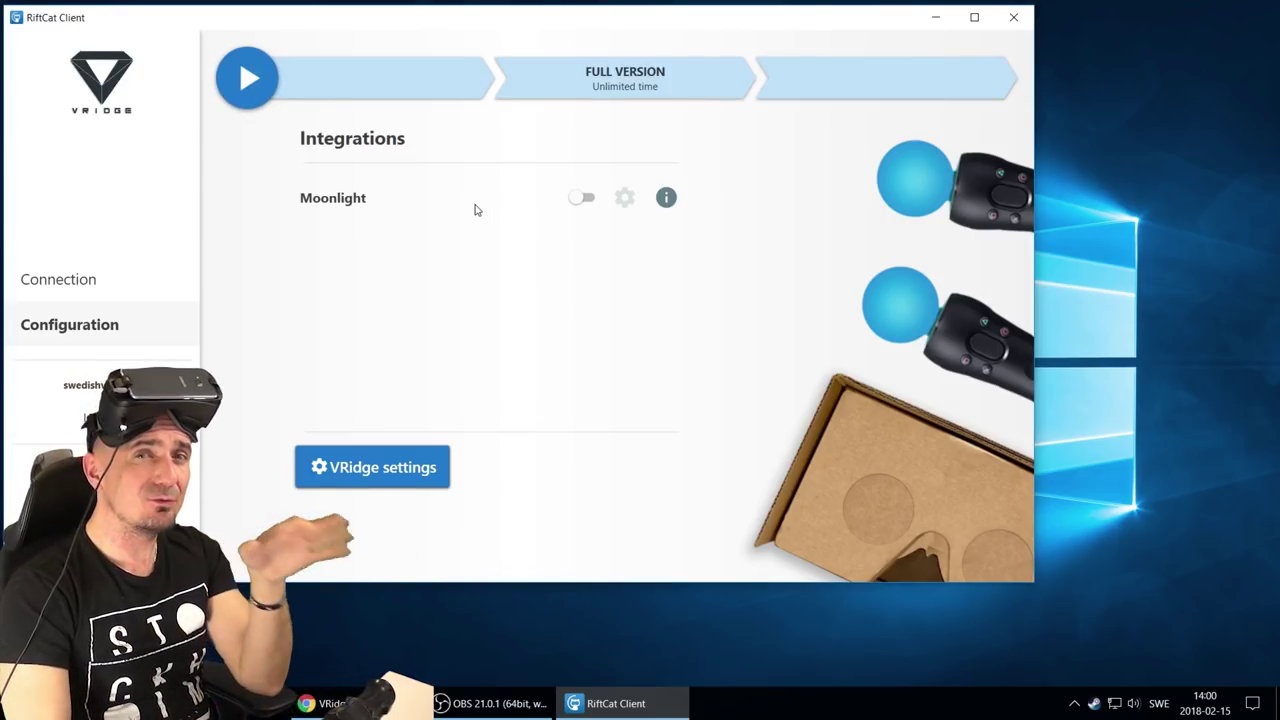
pyautogui.click(930, 18)
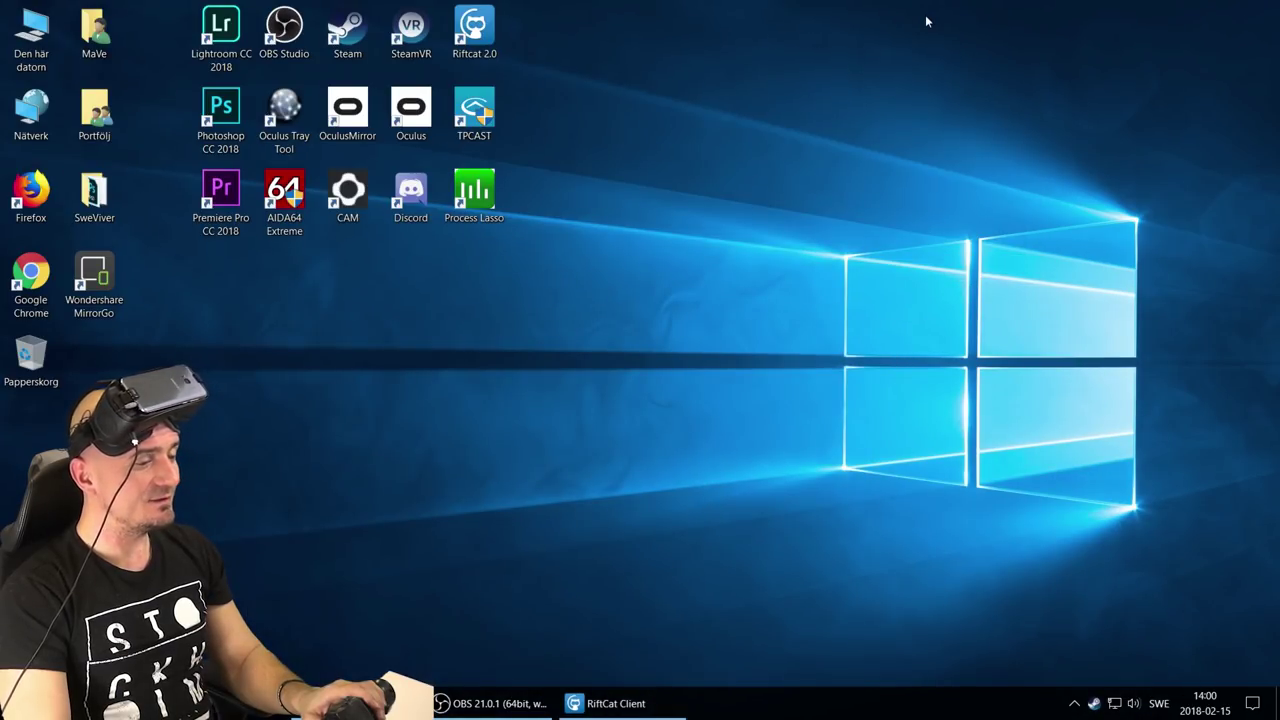
# Launch X-Plane 11 from Steam without starting the VRidge stream first
pyautogui.rightClick(1097, 704)
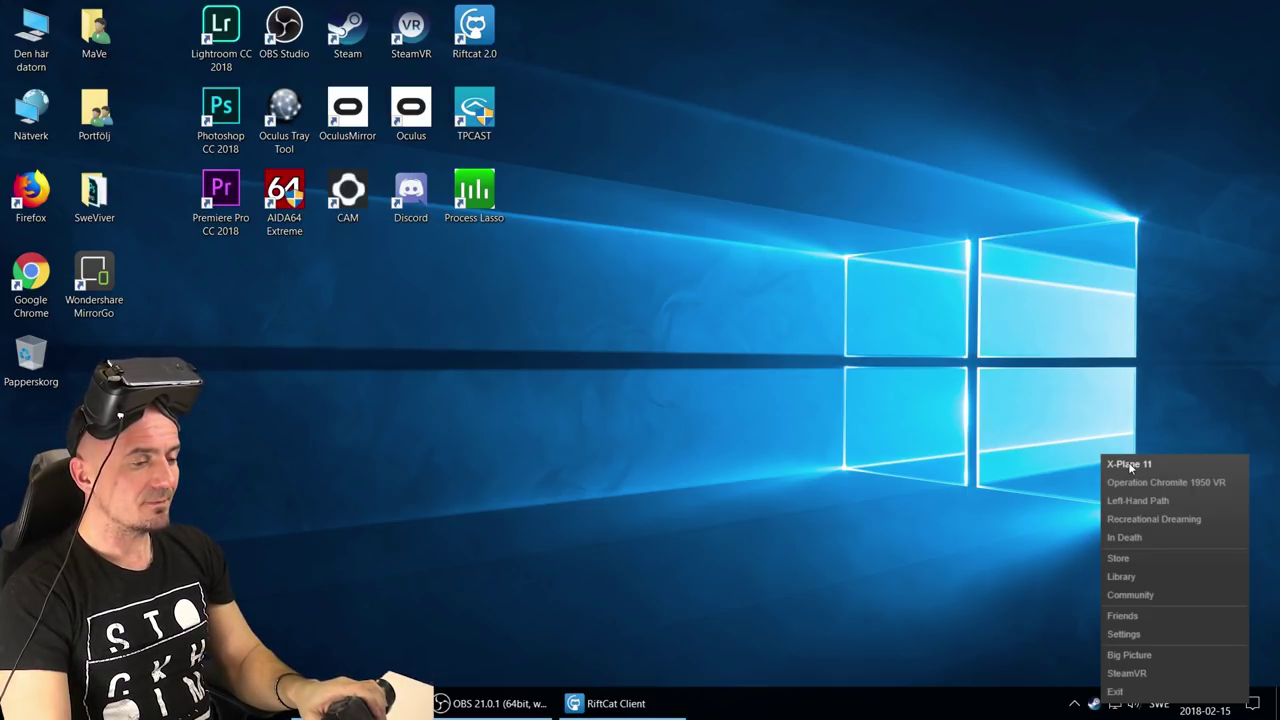
pyautogui.click(616, 703)
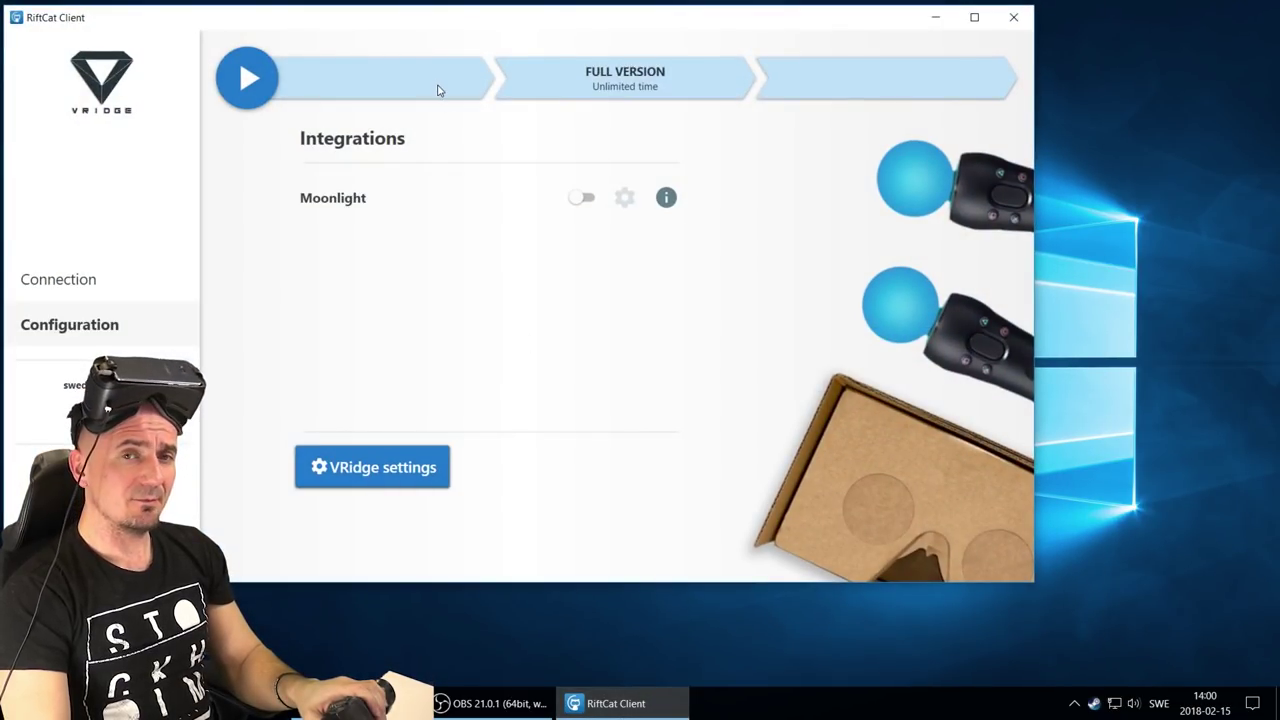
pyautogui.click(616, 703)
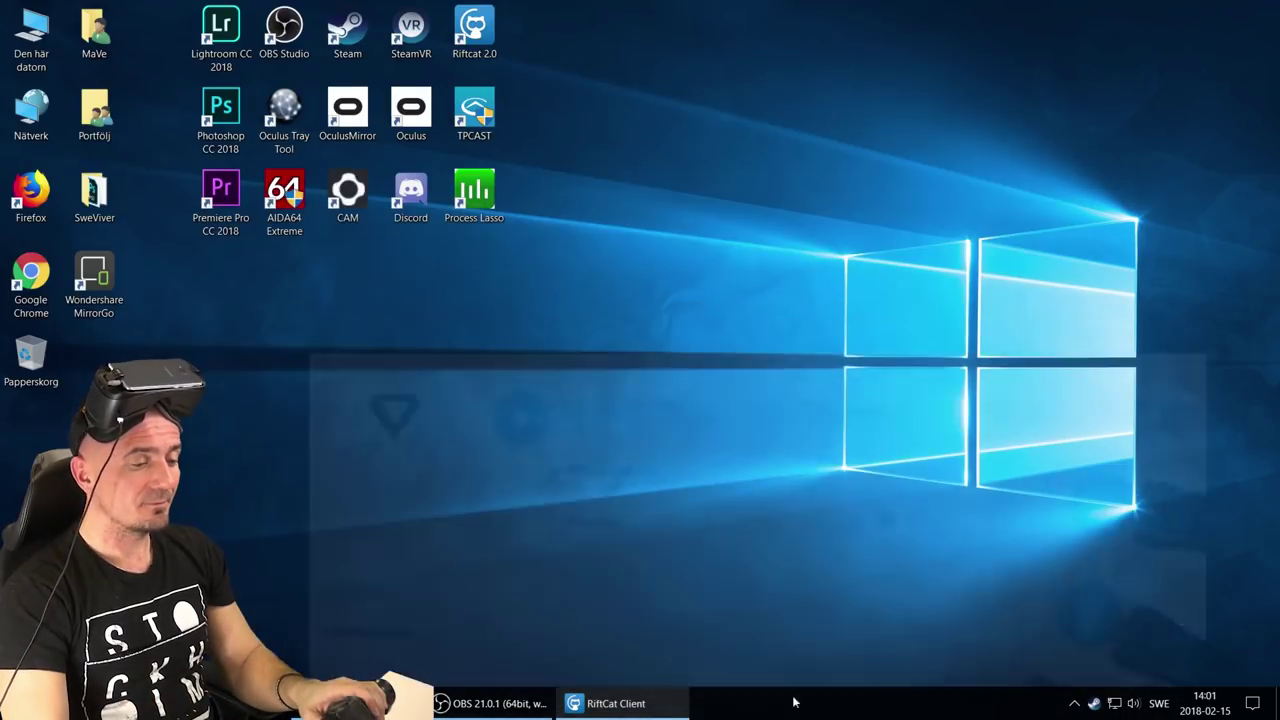
pyautogui.rightClick(1094, 703)
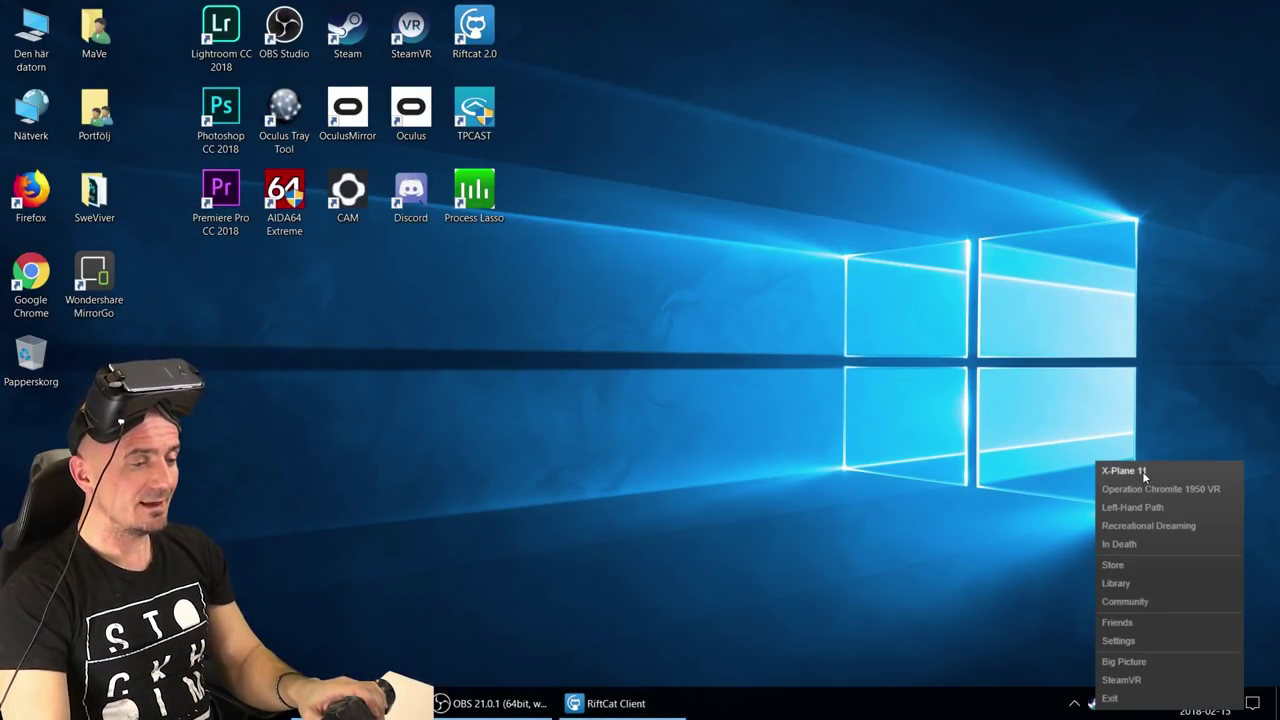
pyautogui.click(1142, 471)
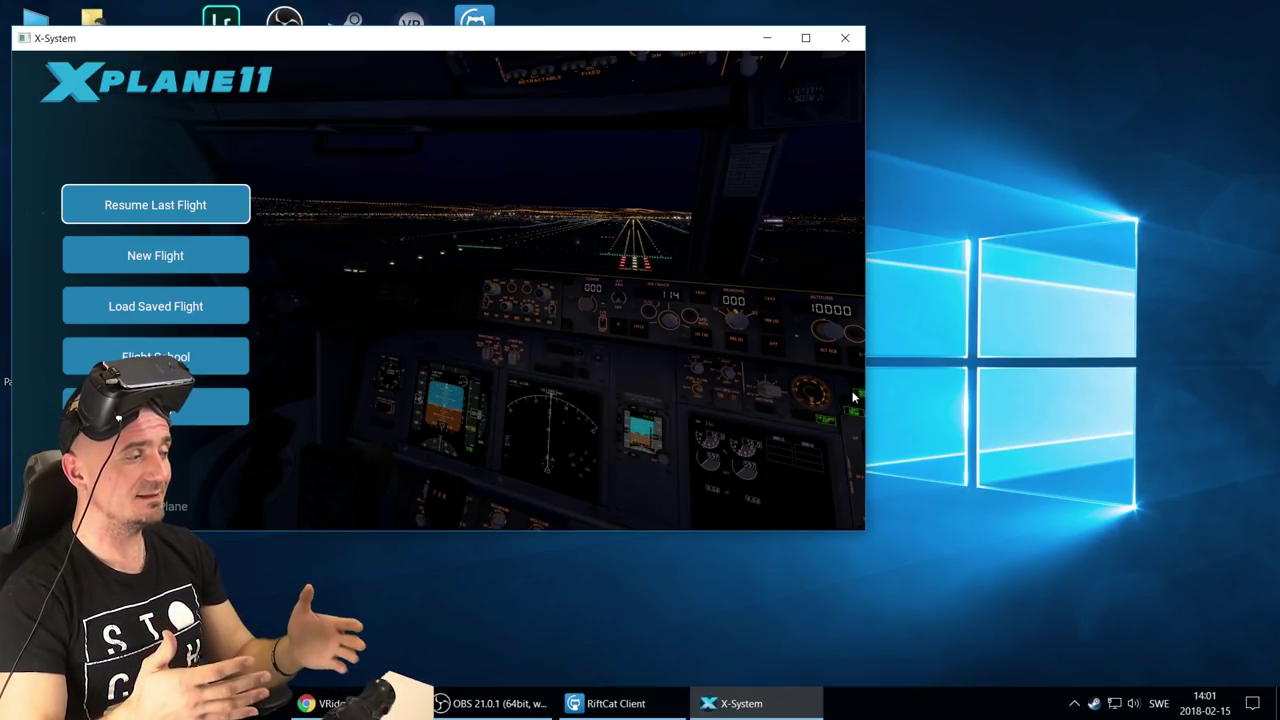
# Enable VR Hardware in X-Plane's VR settings
pyautogui.click(196, 404)
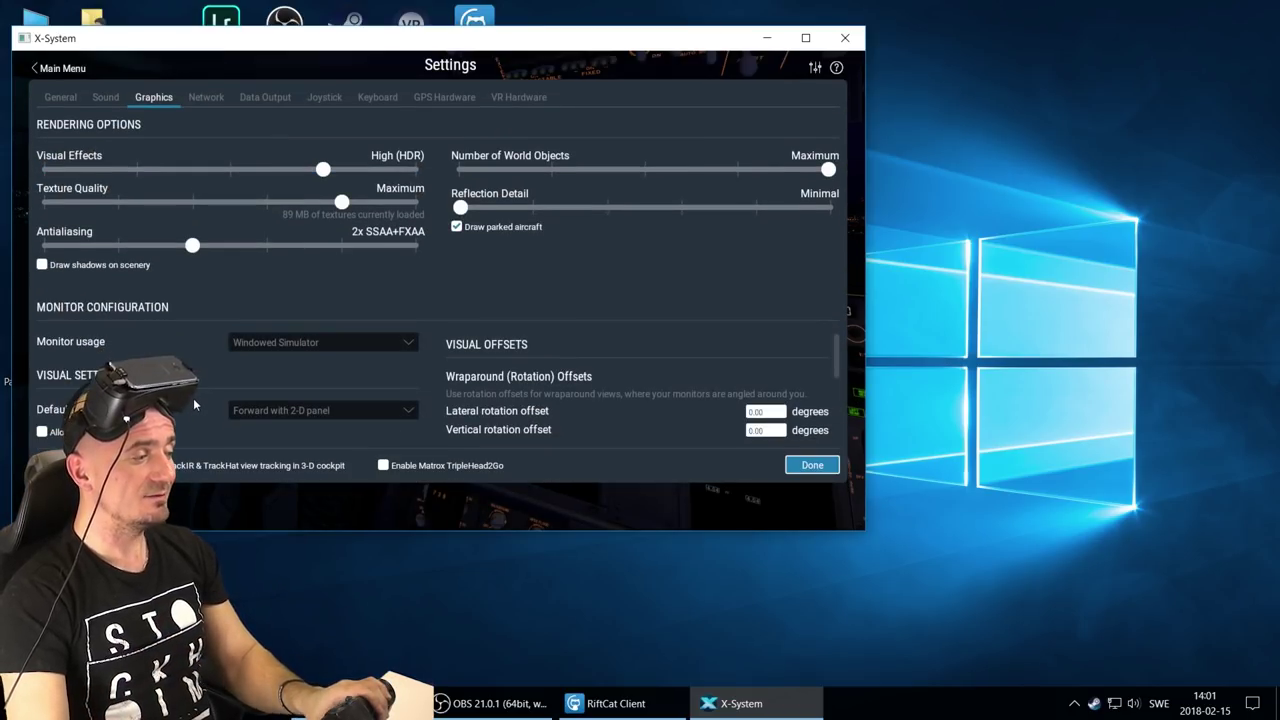
pyautogui.click(518, 97)
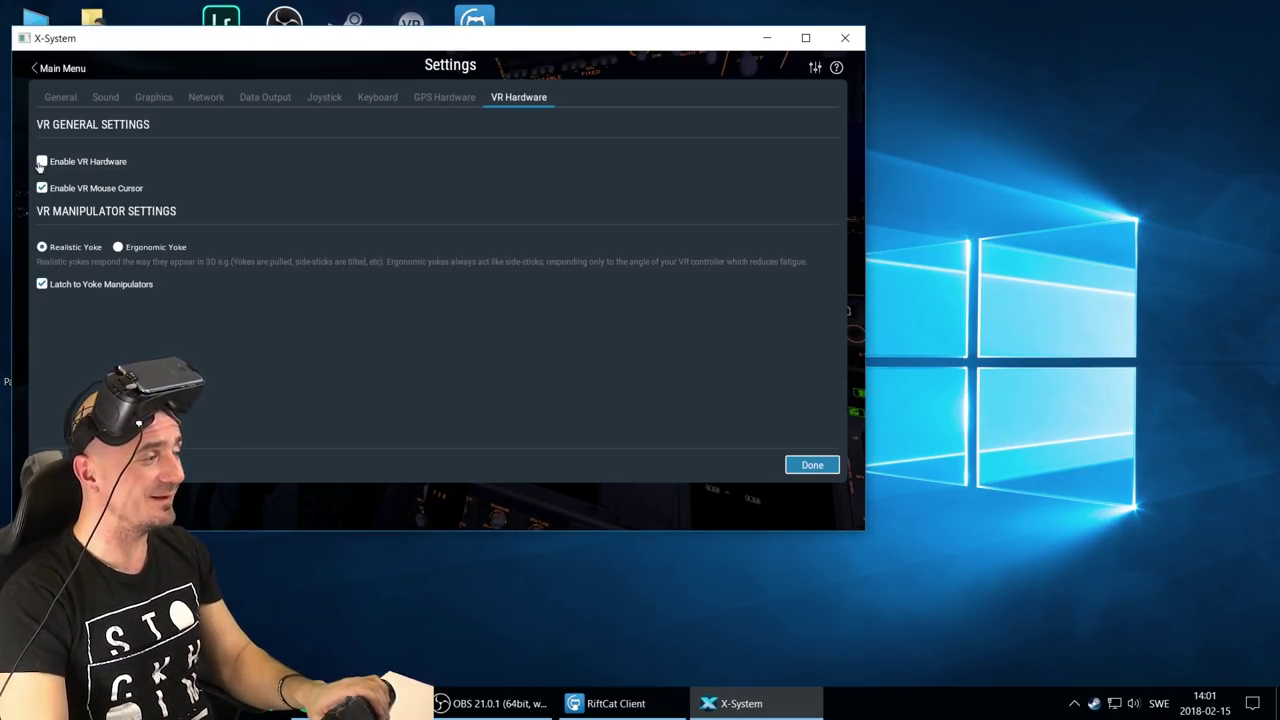
pyautogui.click(41, 162)
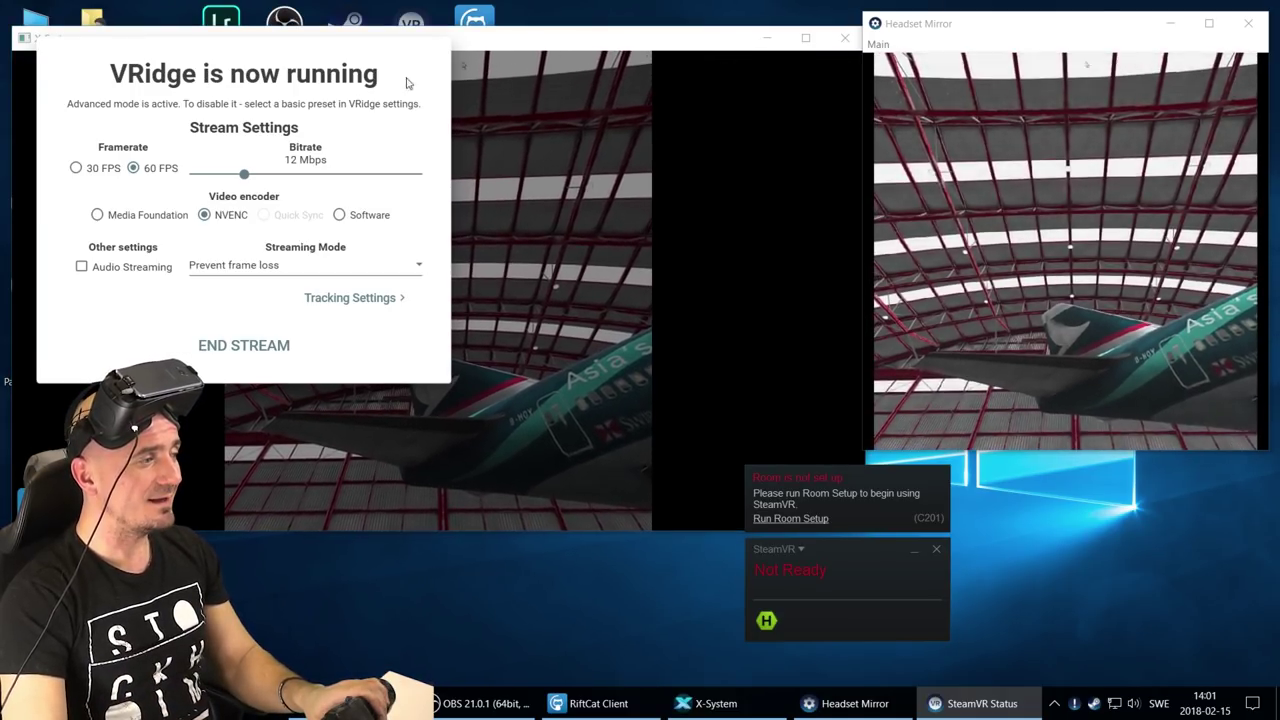
# Bring the X-System window in front of the VRidge stream panel and close the Headset Mirror window
pyautogui.click(348, 46)
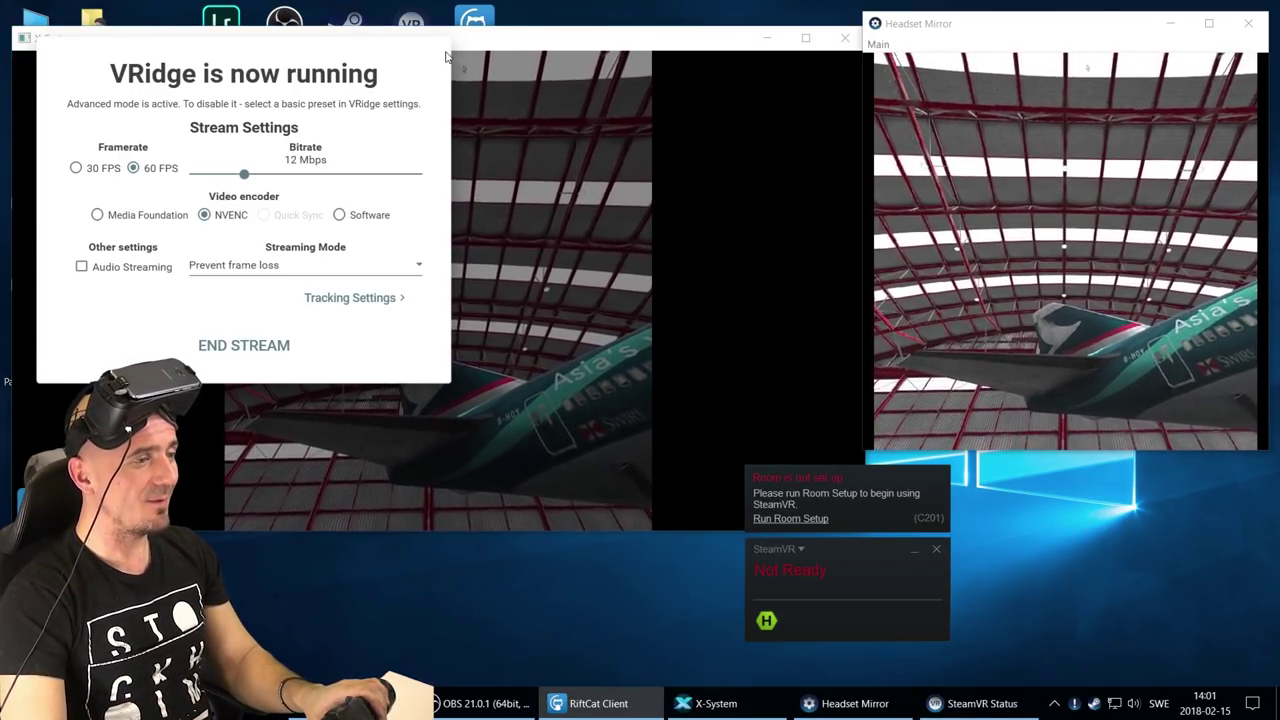
pyautogui.click(560, 64)
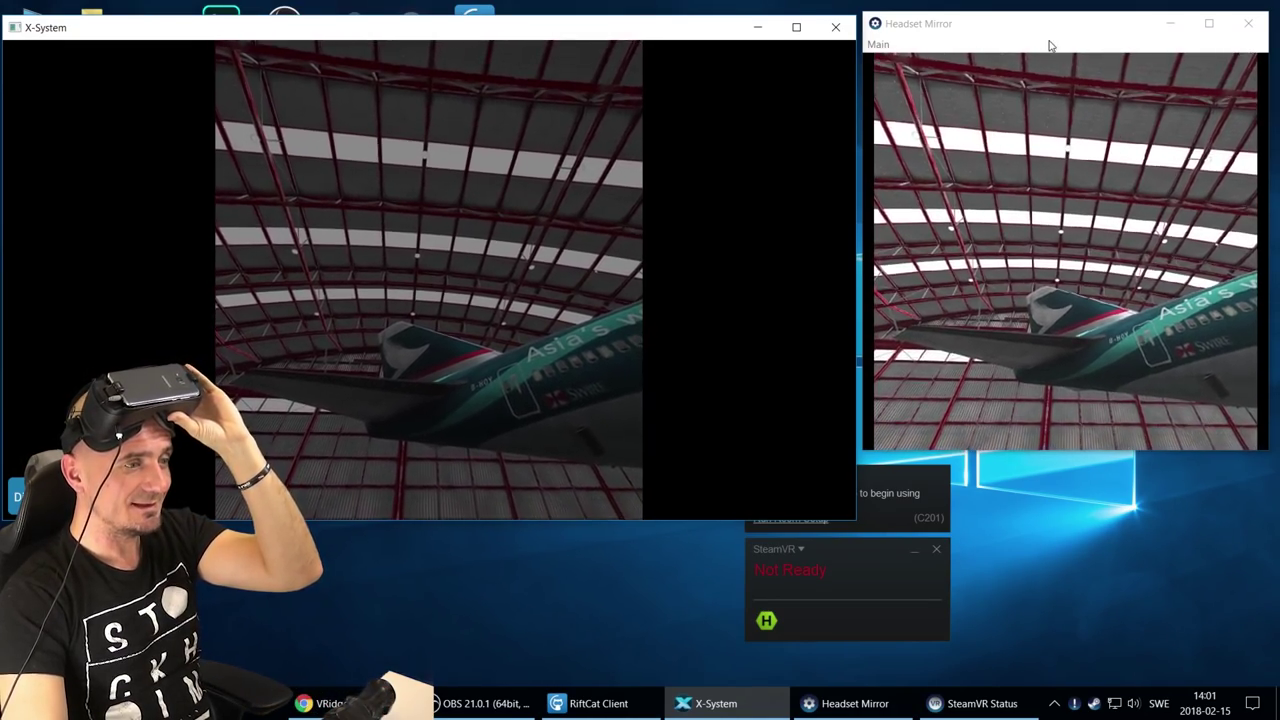
pyautogui.moveTo(1054, 29); pyautogui.dragTo(1116, 28)
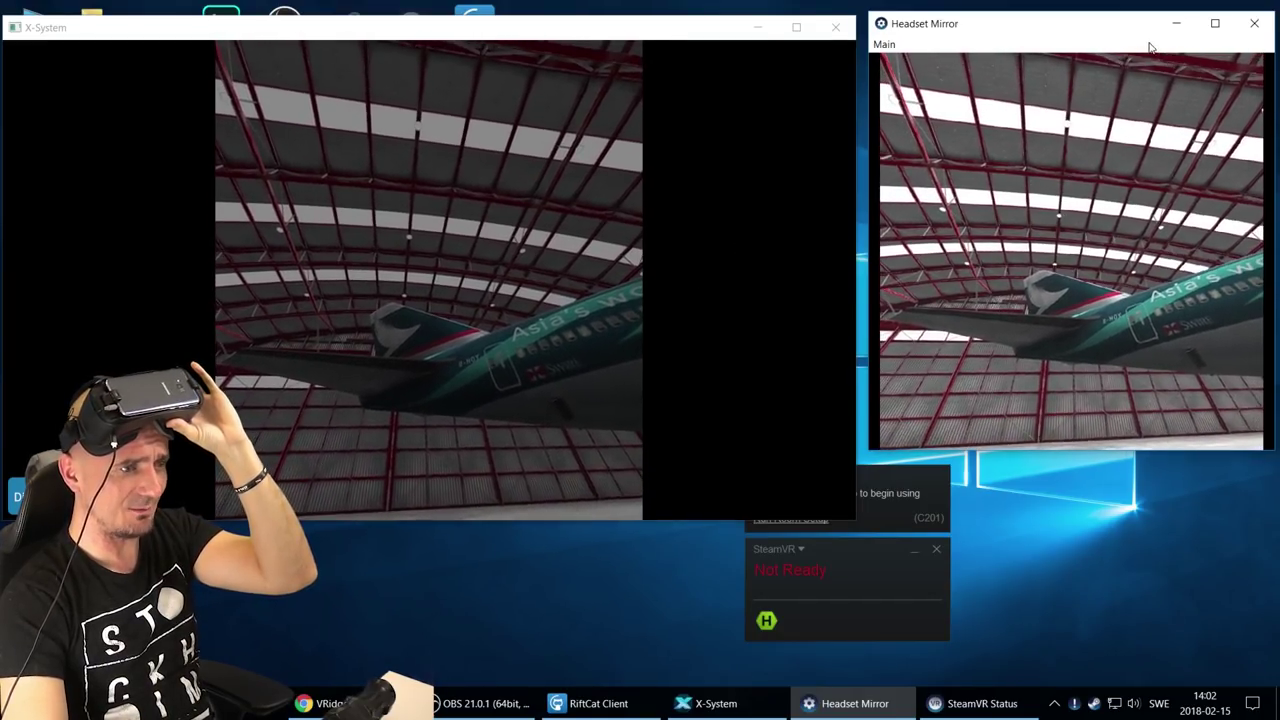
pyautogui.click(1255, 24)
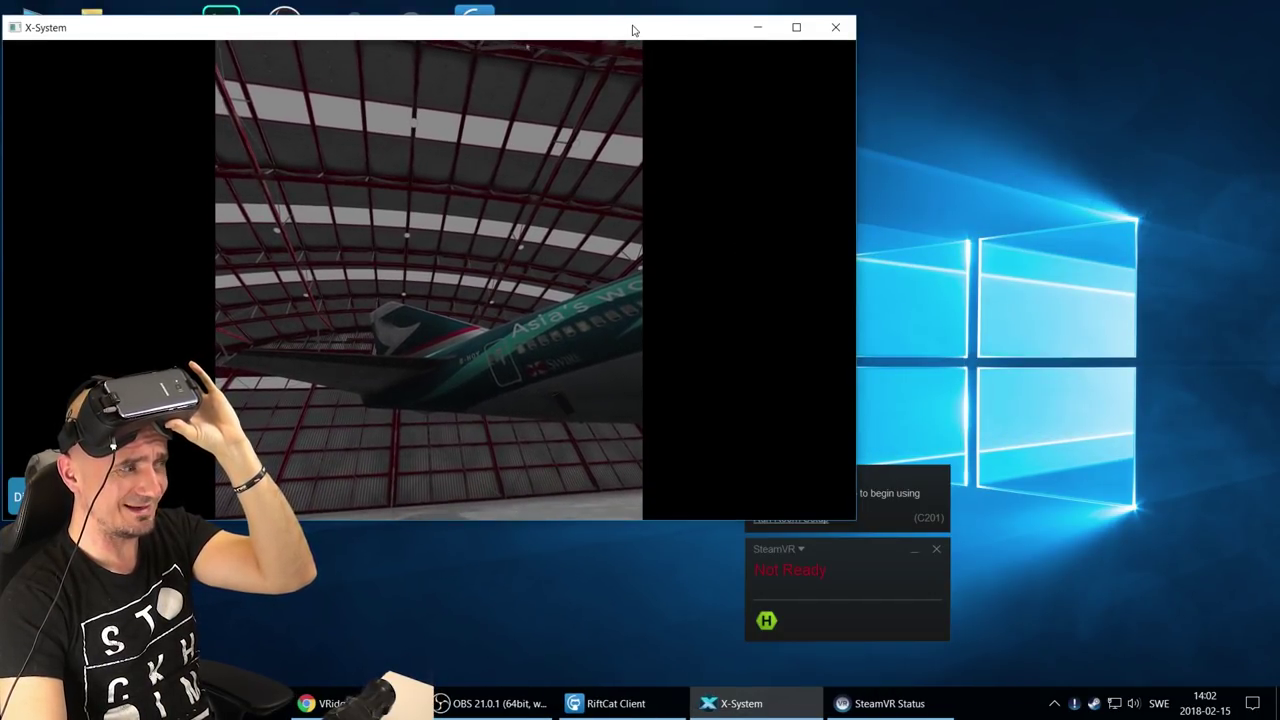
# Move the X-System window to the screen edge, dismiss the window suggestions and maximize it
pyautogui.moveTo(634, 30); pyautogui.dragTo(3, 170)
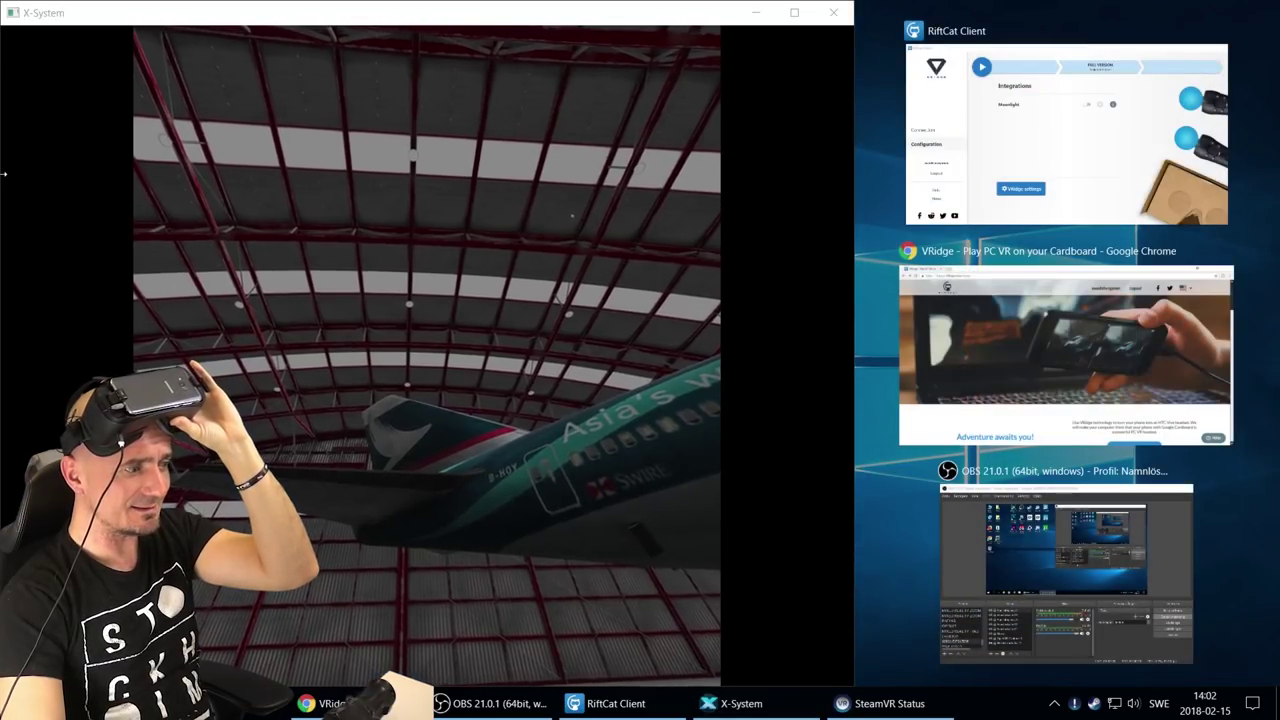
pyautogui.click(880, 230)
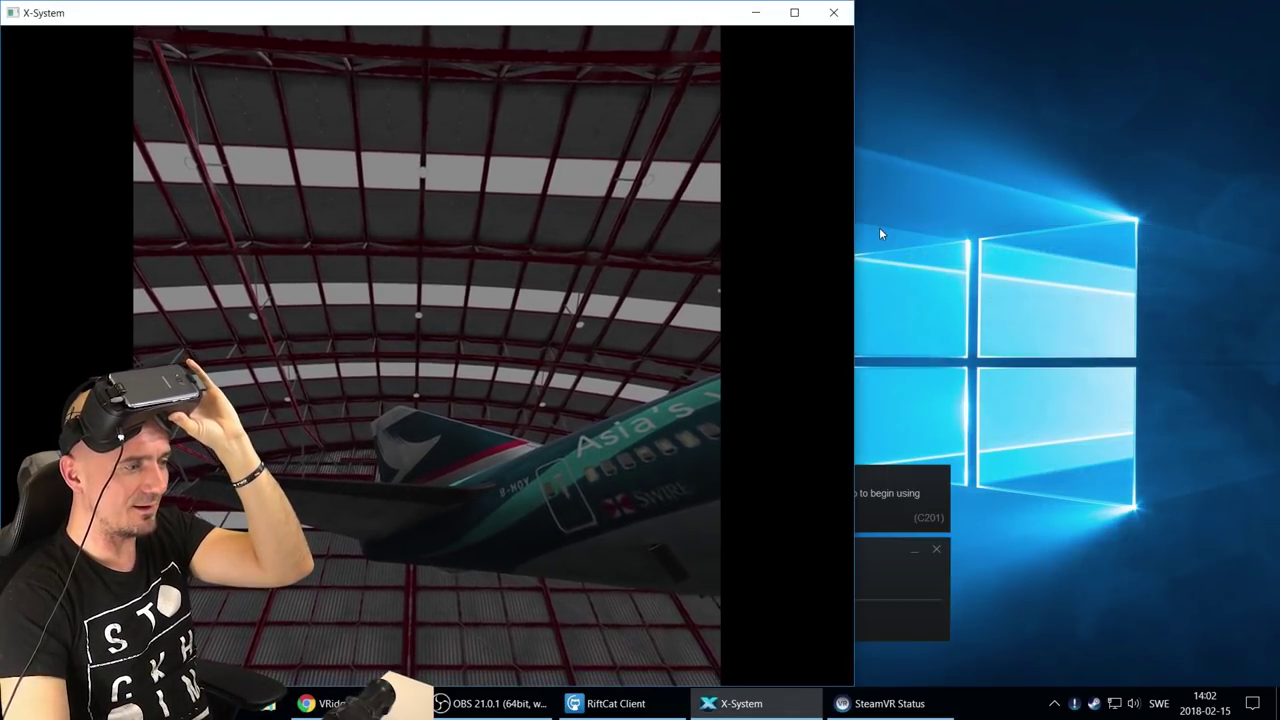
pyautogui.press('super+Up')
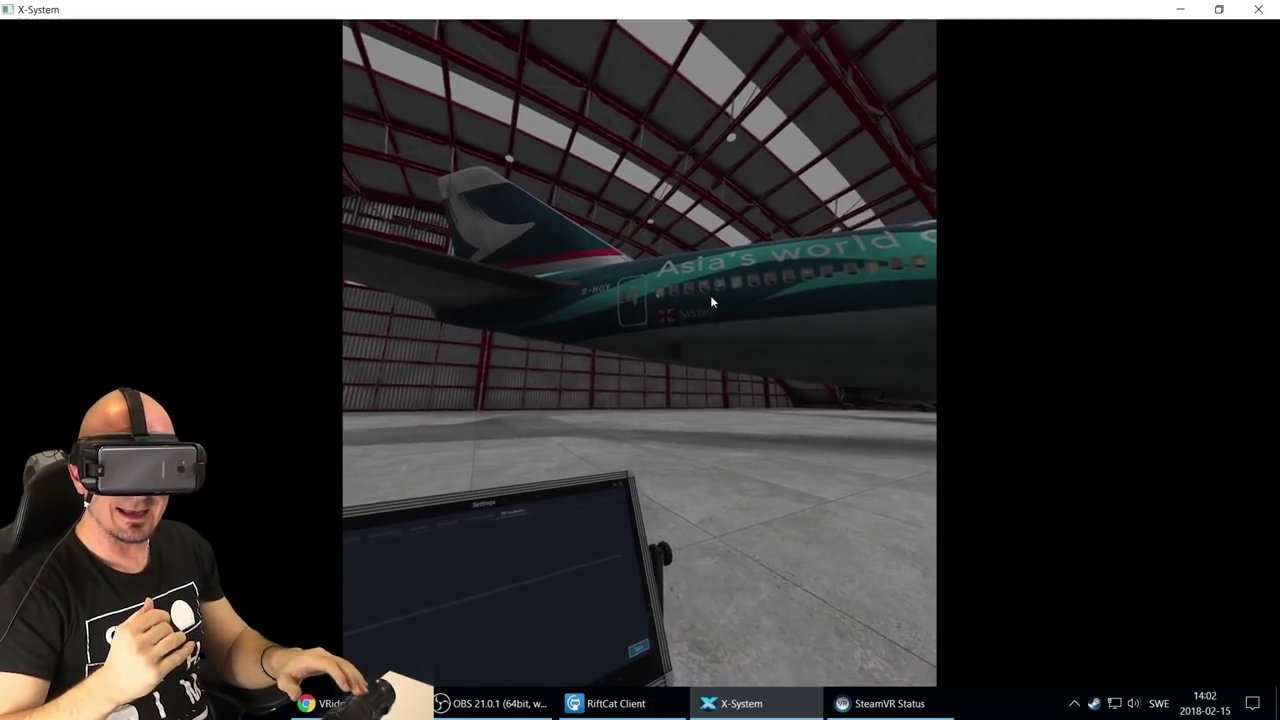